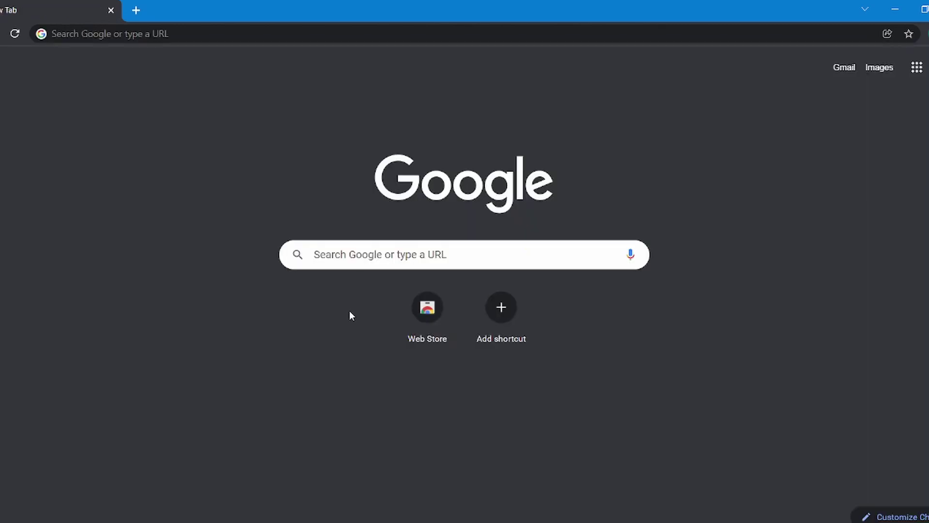
# - Search for 'meta' and open the official metamask.io website
pyautogui.click(123, 28)
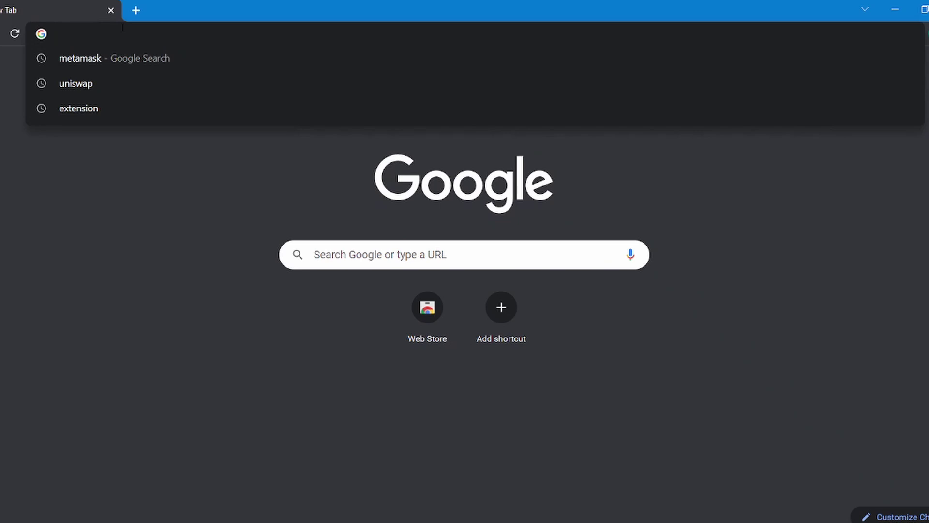
pyautogui.write('meta')
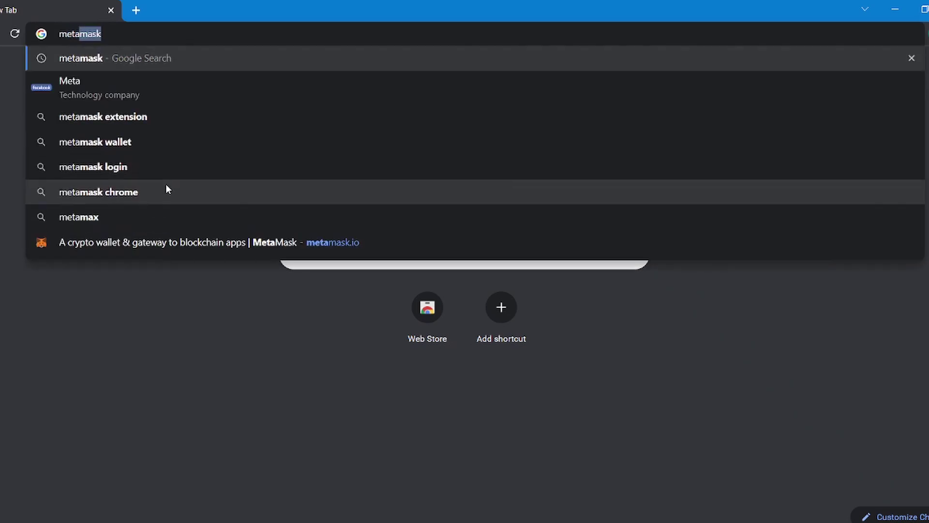
pyautogui.click(208, 242)
# - On the download page, compare iOS and Android options, then open MetaMask's Chrome Web Store listing
pyautogui.click(697, 73)
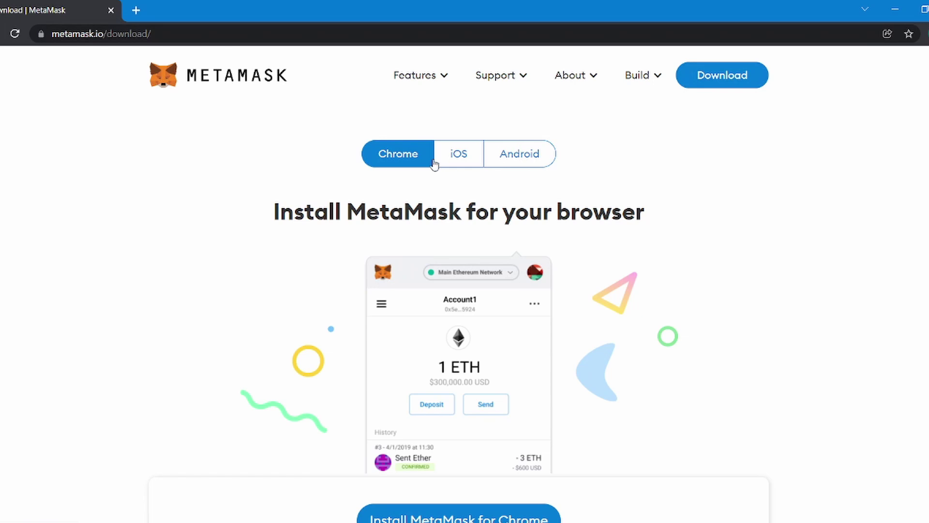
pyautogui.click(467, 160)
pyautogui.click(486, 161)
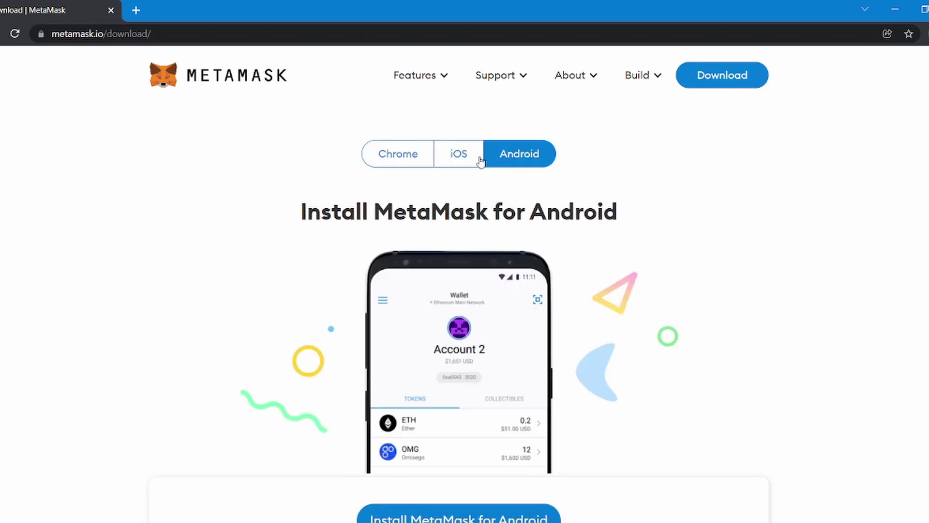
pyautogui.click(412, 156)
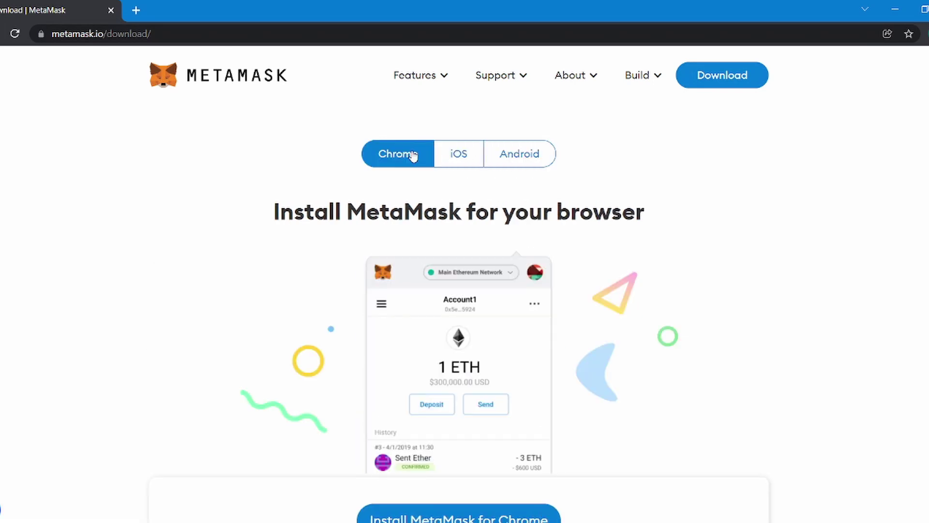
pyautogui.scroll(-5, 413, 155)
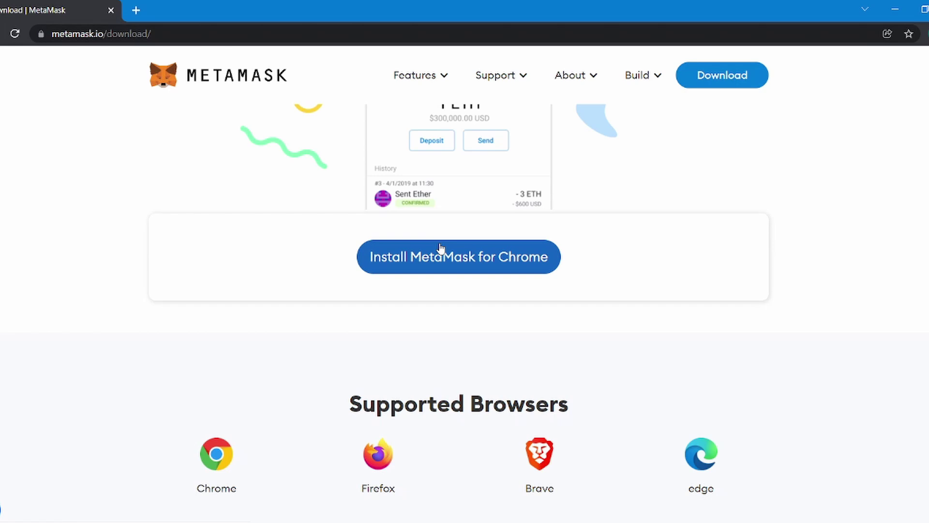
pyautogui.click(441, 247)
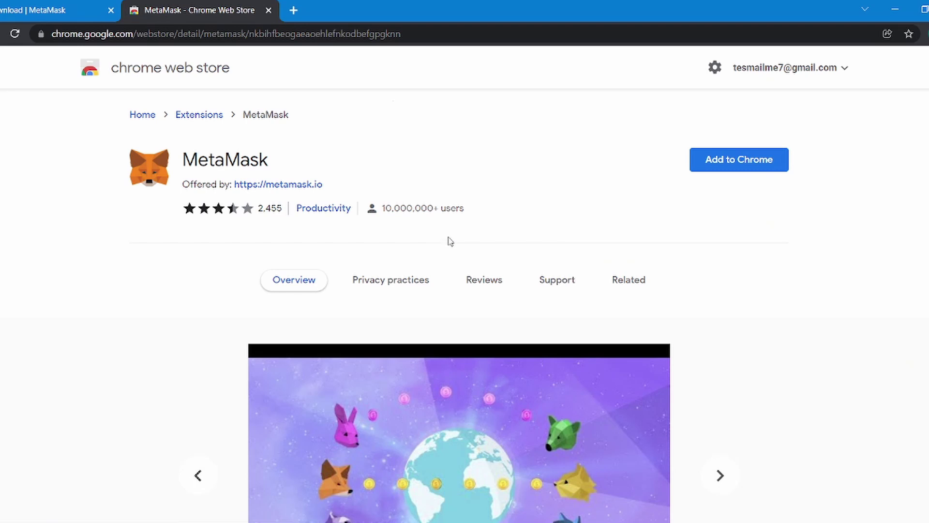
# - Add the MetaMask extension to Chrome and confirm the installation
pyautogui.click(714, 160)
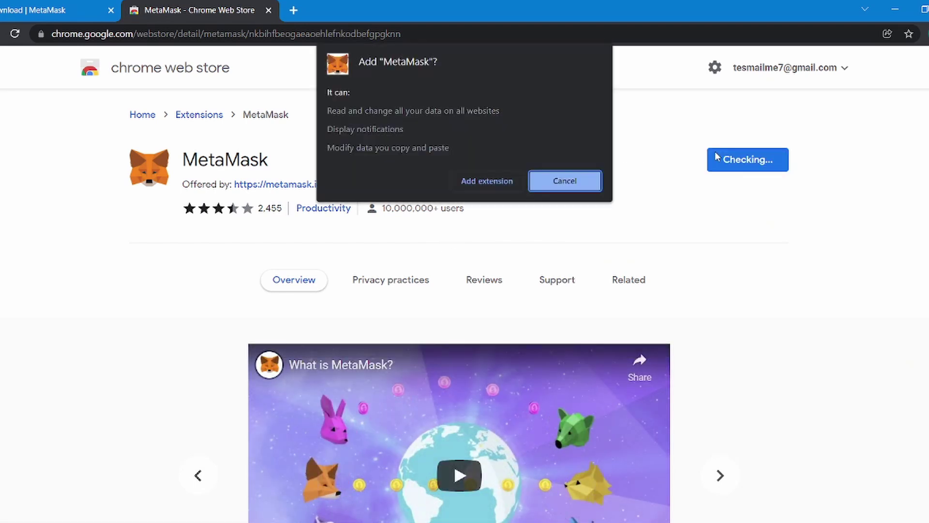
pyautogui.click(487, 182)
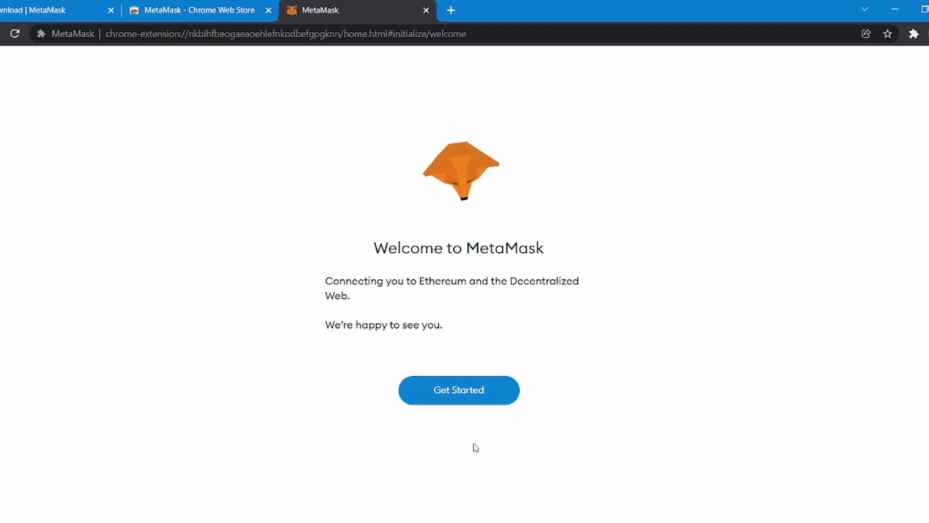
# - Start MetaMask setup, choose to create a new wallet, and agree to share usage data
pyautogui.click(468, 400)
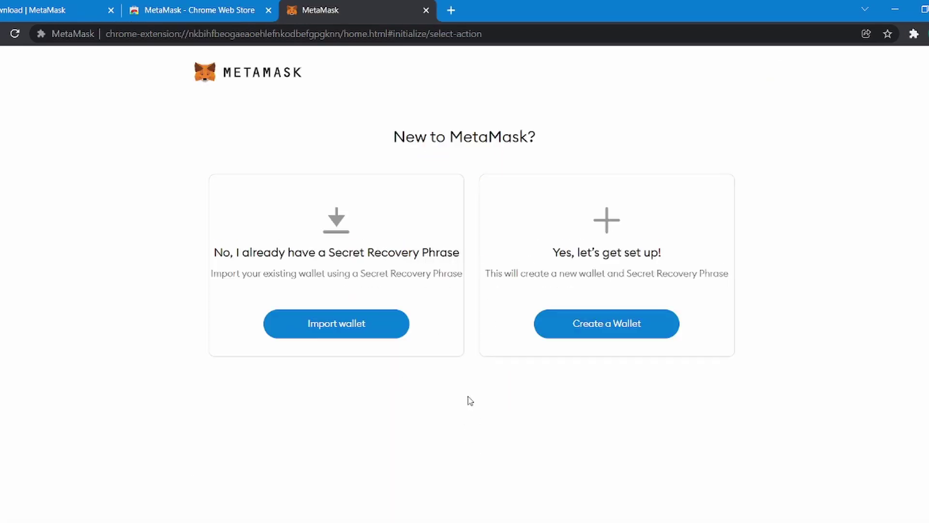
pyautogui.click(565, 324)
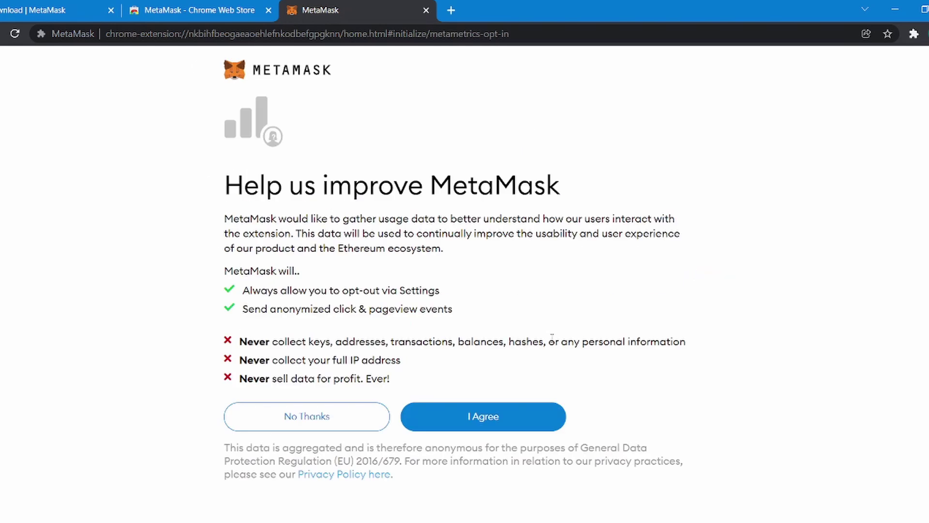
pyautogui.click(506, 418)
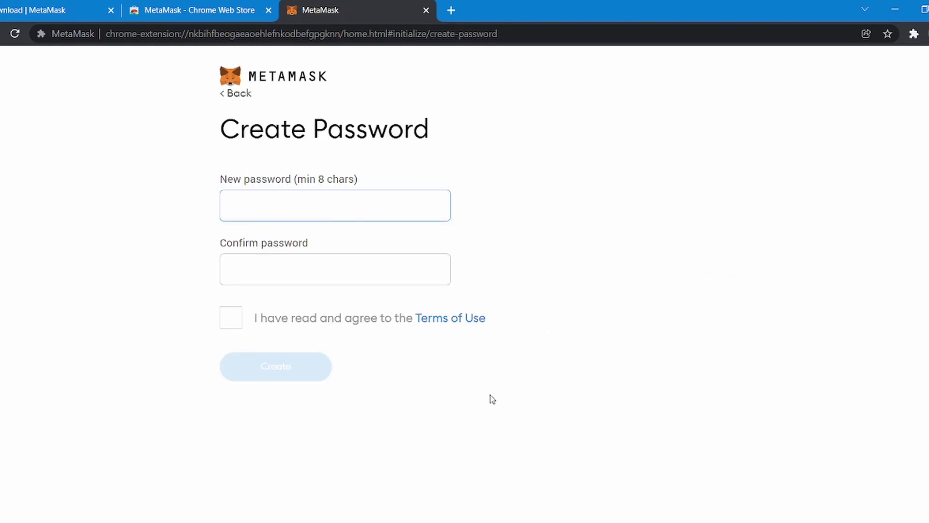
# - Enter and confirm a new wallet password, accept the Terms of Use, and create the wallet
pyautogui.write('*********')
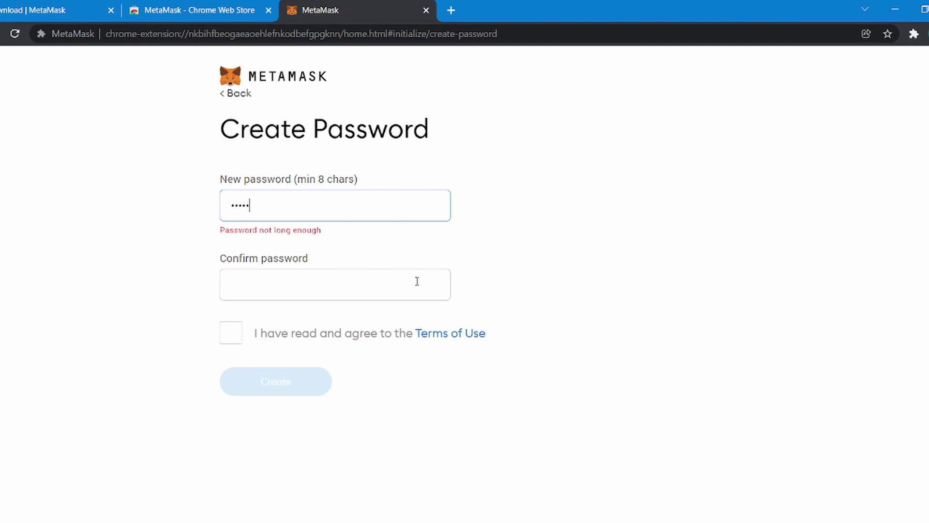
pyautogui.click(416, 279)
pyautogui.write('******')
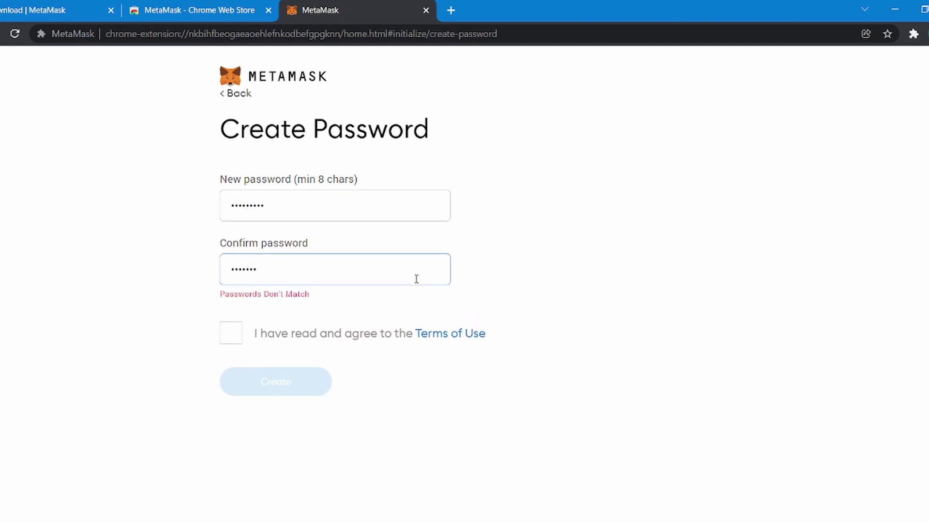
pyautogui.write('**')
pyautogui.click(235, 319)
pyautogui.click(273, 366)
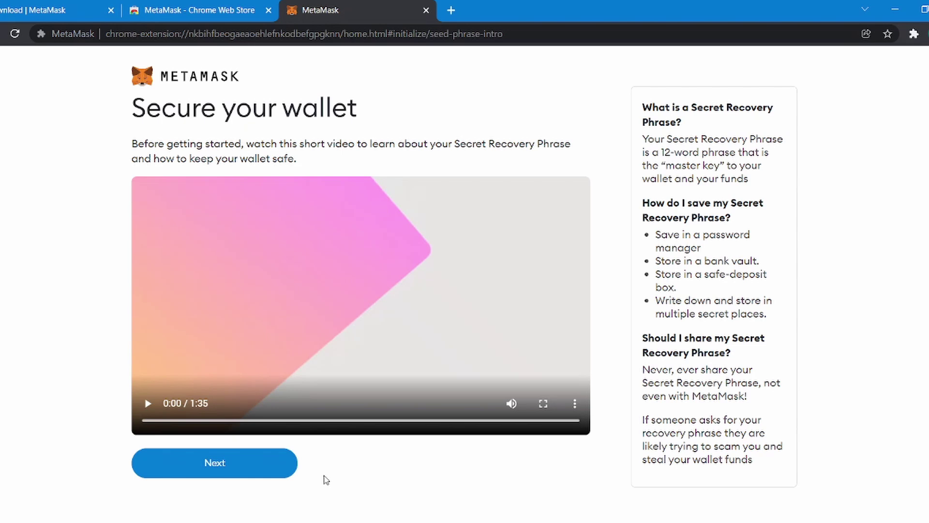
# - Reveal the 12 recovery words, review the storage tips and warning, then continue to confirmation
pyautogui.click(278, 466)
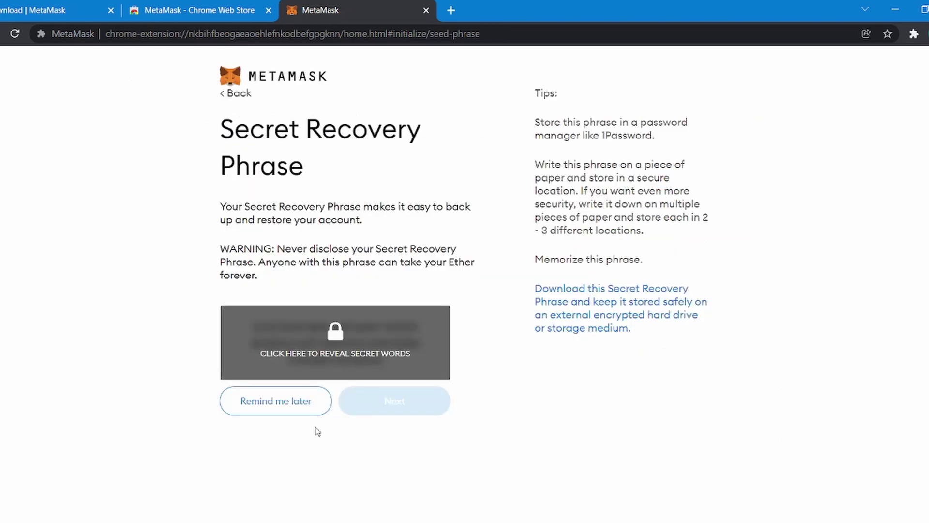
pyautogui.click(338, 366)
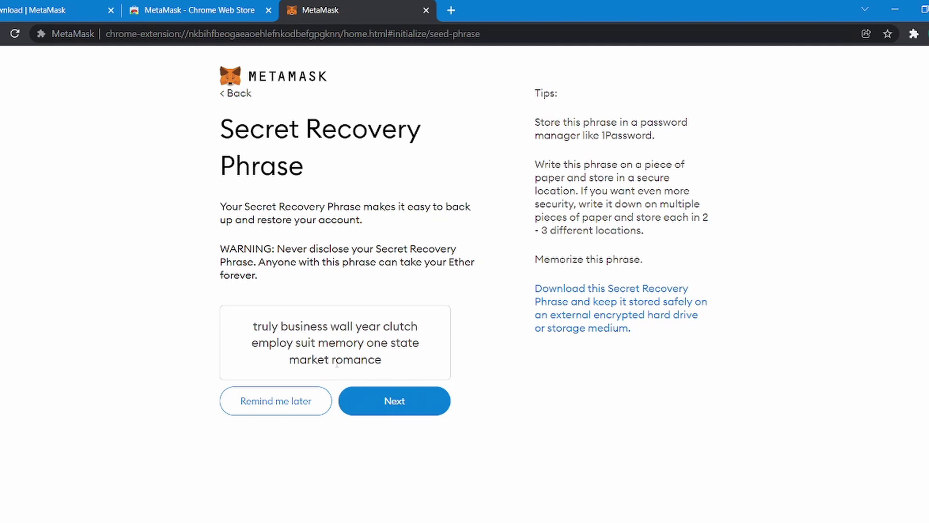
pyautogui.moveTo(390, 366); pyautogui.dragTo(225, 331)
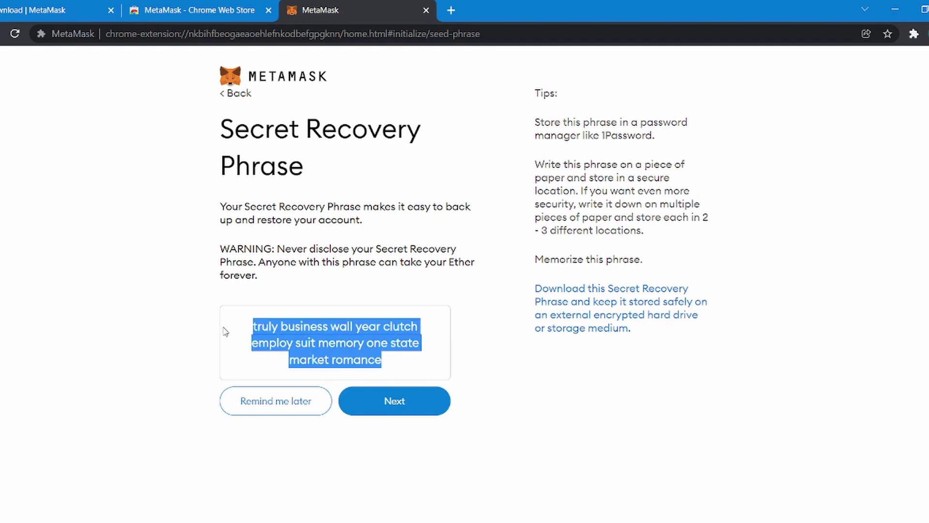
pyautogui.click(539, 124)
pyautogui.moveTo(539, 124); pyautogui.dragTo(657, 241)
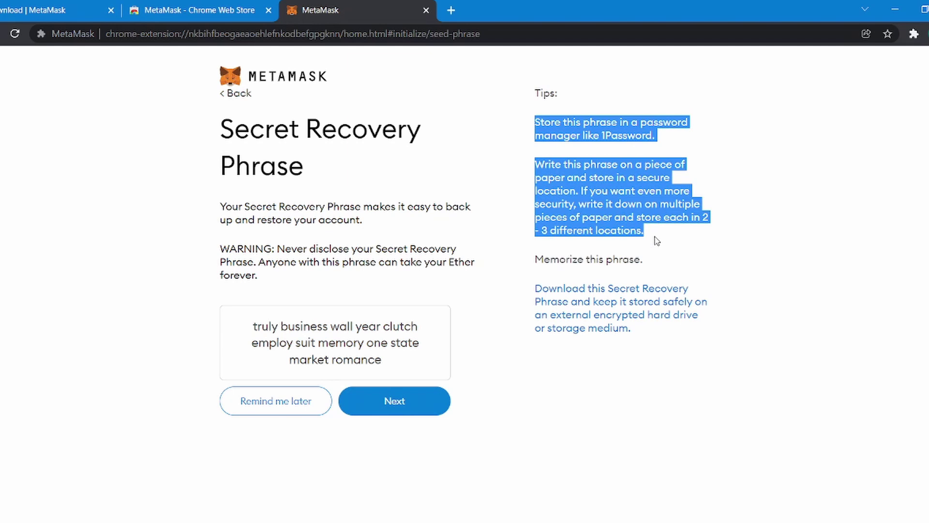
pyautogui.click(657, 241)
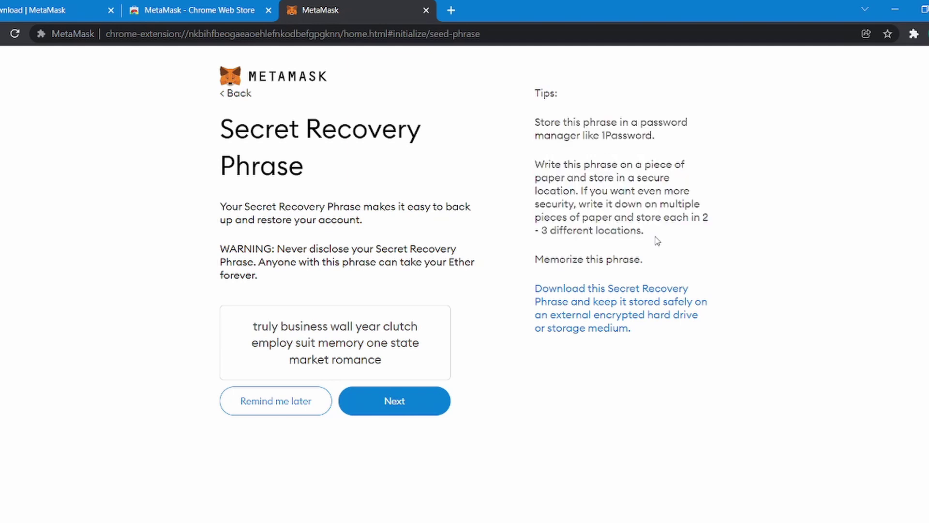
pyautogui.moveTo(336, 283); pyautogui.dragTo(200, 205)
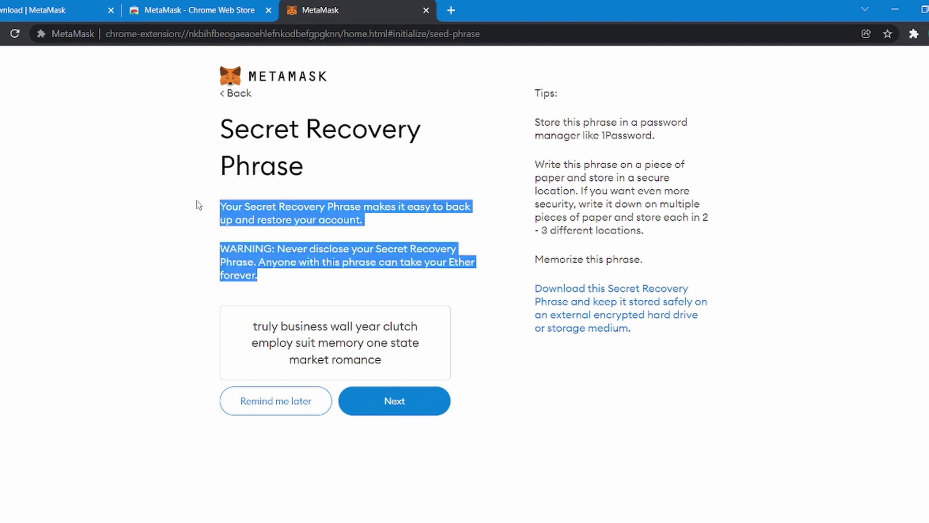
pyautogui.click(194, 277)
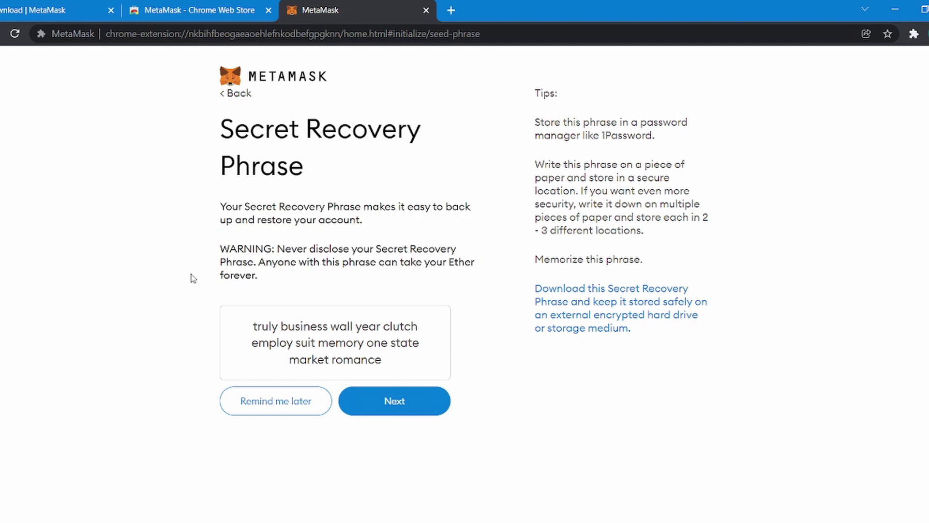
pyautogui.click(377, 404)
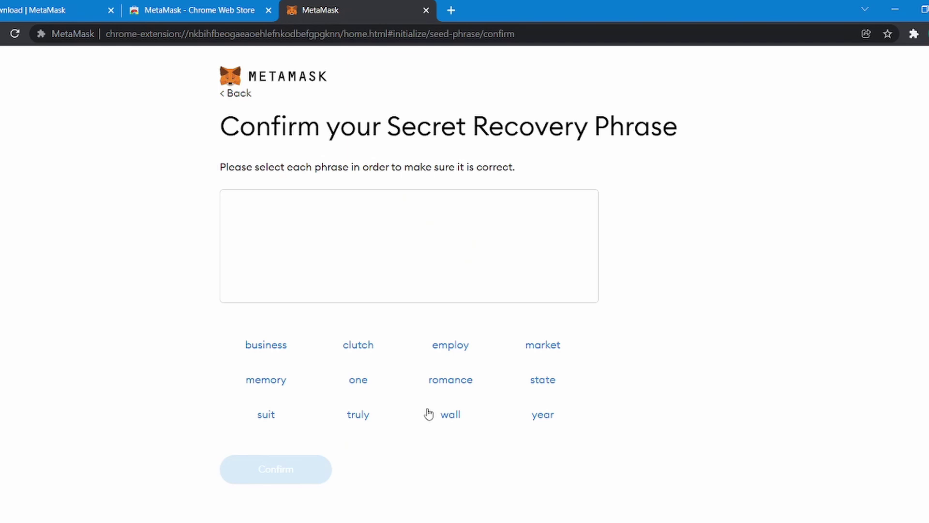
# - Select all 12 recovery words in their original order and confirm the phrase
pyautogui.click(364, 417)
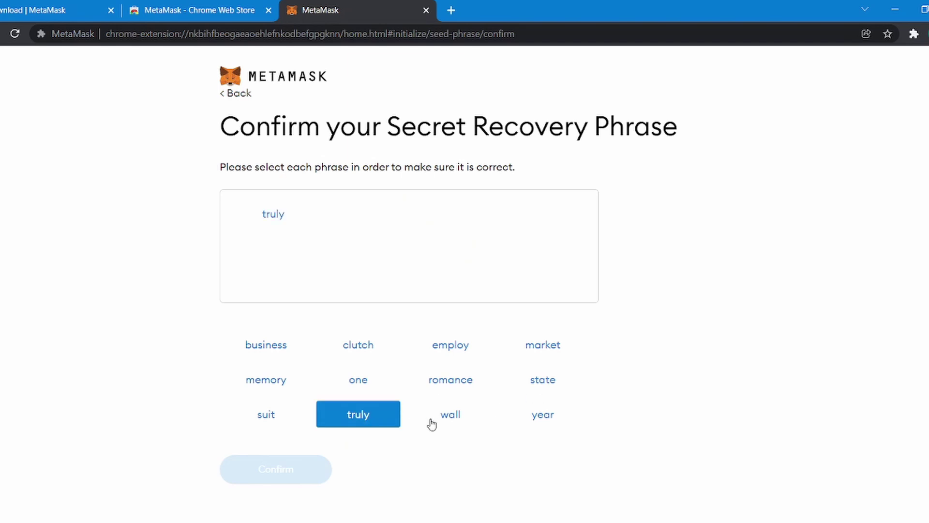
pyautogui.click(290, 351)
pyautogui.click(459, 415)
pyautogui.click(533, 414)
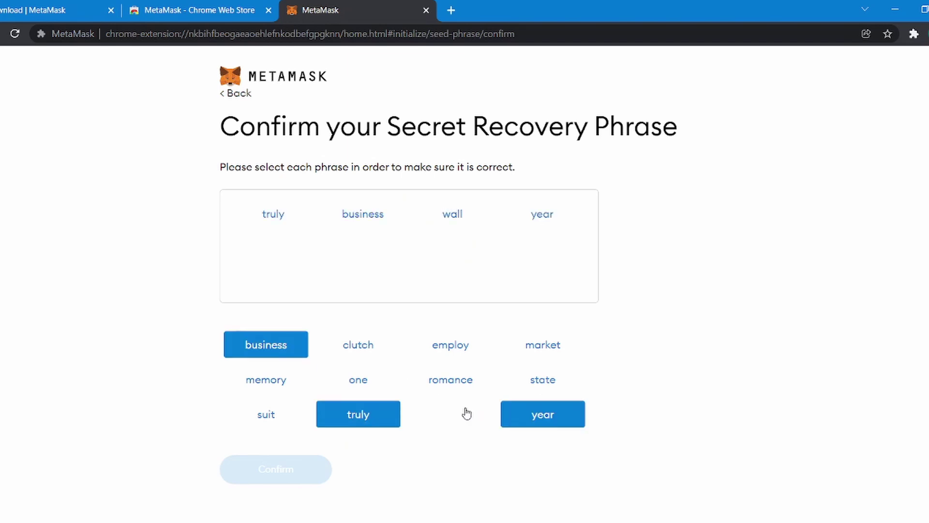
pyautogui.click(351, 350)
pyautogui.click(454, 351)
pyautogui.click(271, 415)
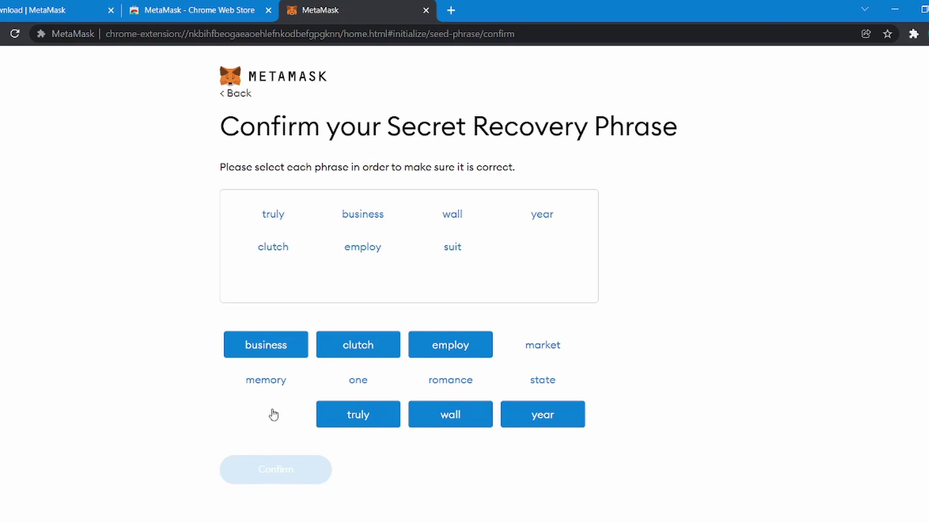
pyautogui.click(264, 380)
pyautogui.click(358, 380)
pyautogui.click(561, 382)
pyautogui.click(554, 346)
pyautogui.click(435, 387)
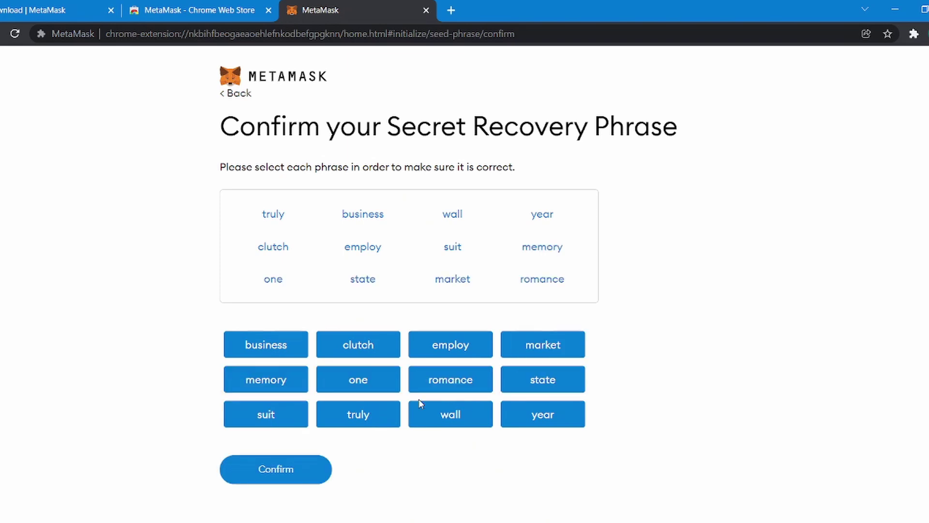
pyautogui.click(303, 472)
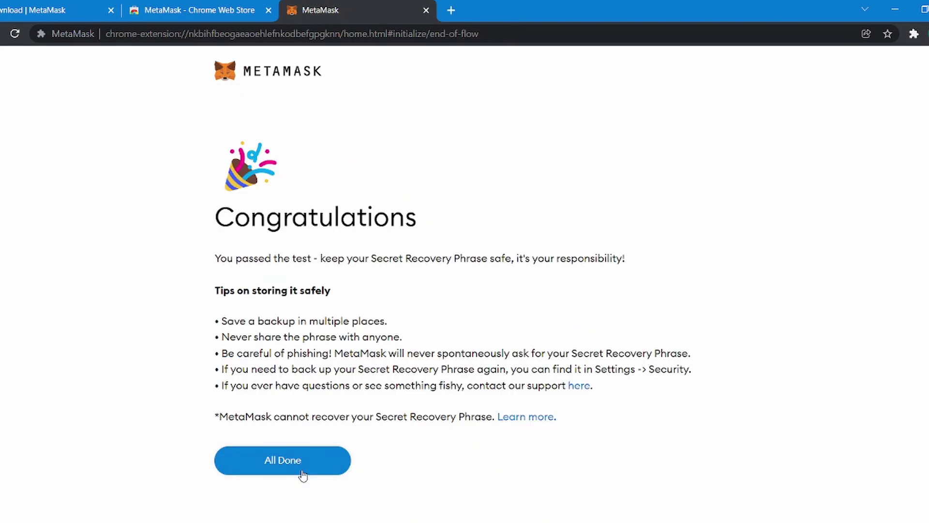
# - Finish setup, dismiss the what's new notice, check the 0 ETH balance, and copy the account address
pyautogui.click(267, 472)
pyautogui.click(614, 135)
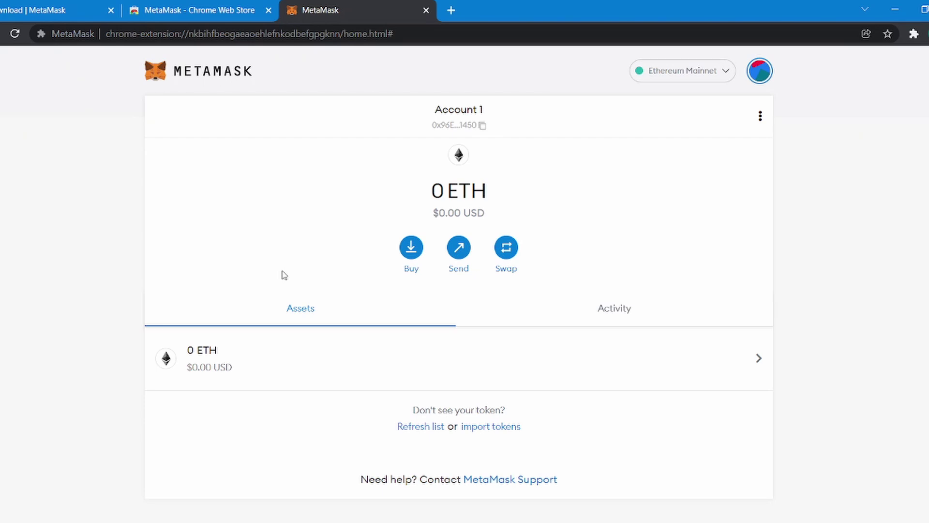
pyautogui.moveTo(432, 183); pyautogui.dragTo(501, 228)
pyautogui.click(500, 226)
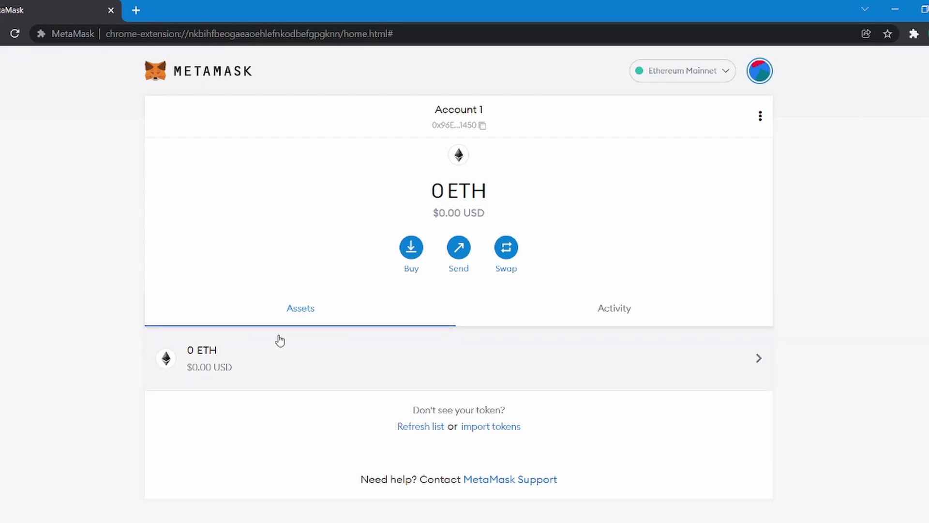
pyautogui.click(457, 126)
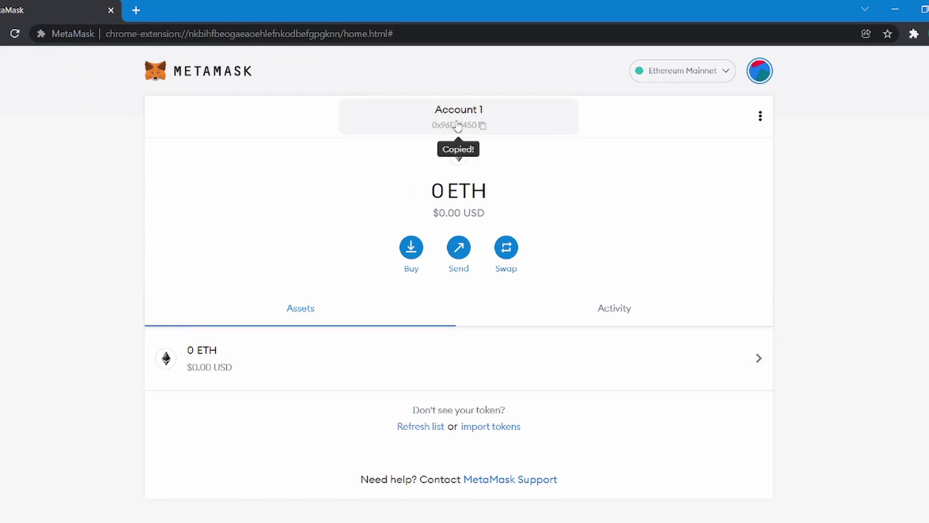
# - Browse the Deposit Ether buying options, then close the dialog
pyautogui.click(417, 260)
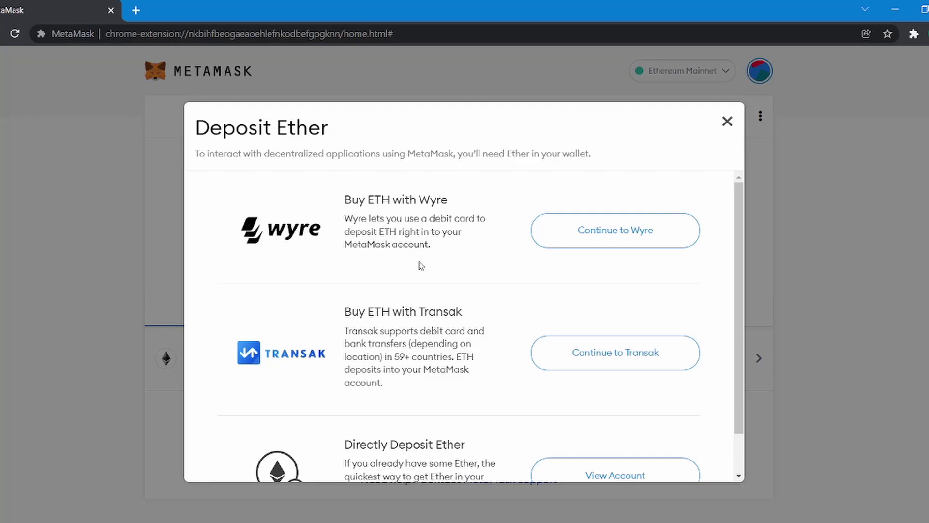
pyautogui.scroll(-1, 419, 264)
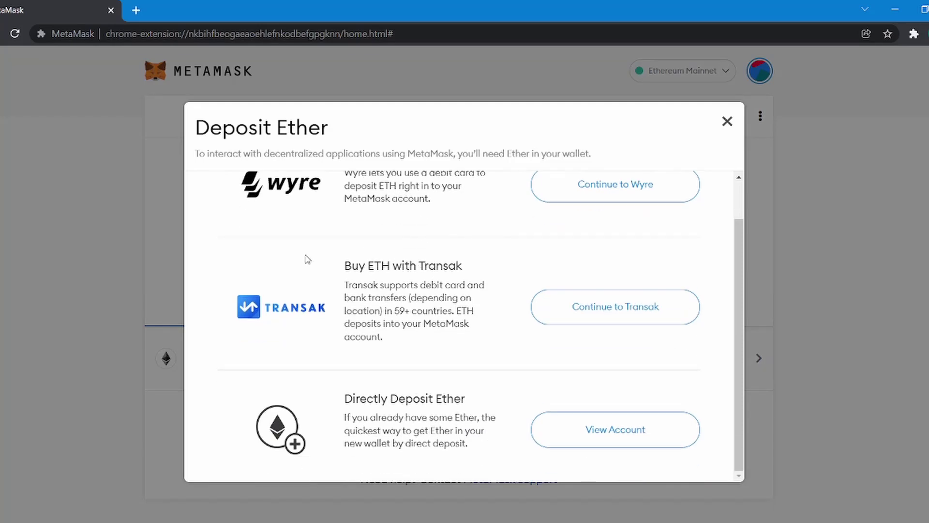
pyautogui.click(146, 255)
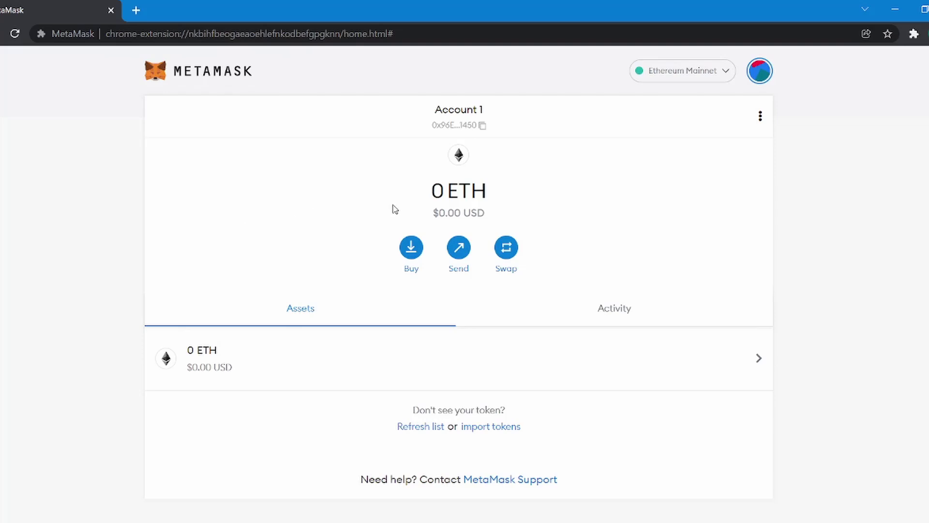
# - Start a Send and paste Account 1's own address as the recipient
pyautogui.click(459, 247)
pyautogui.rightClick(462, 148)
pyautogui.click(504, 255)
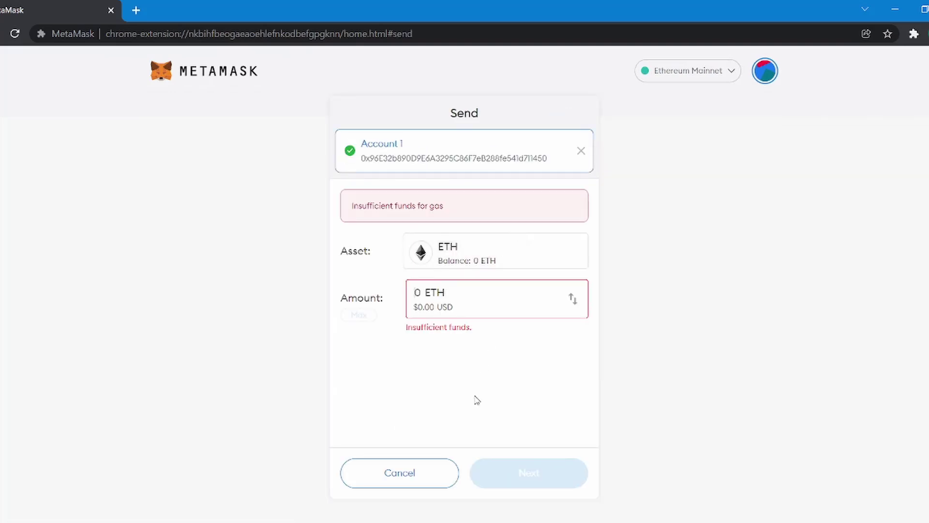
# - Cancel the send, open and cancel Swap, and check the account's Activity list
pyautogui.click(440, 475)
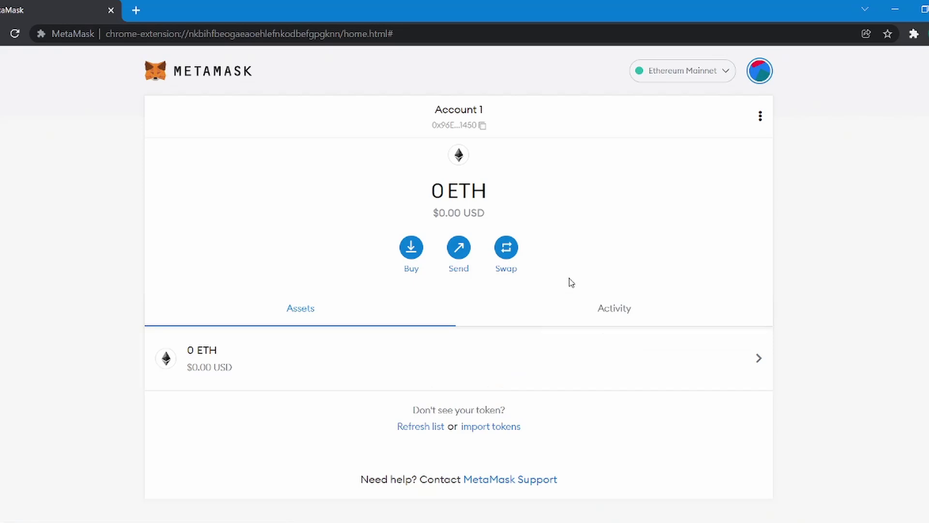
pyautogui.click(511, 247)
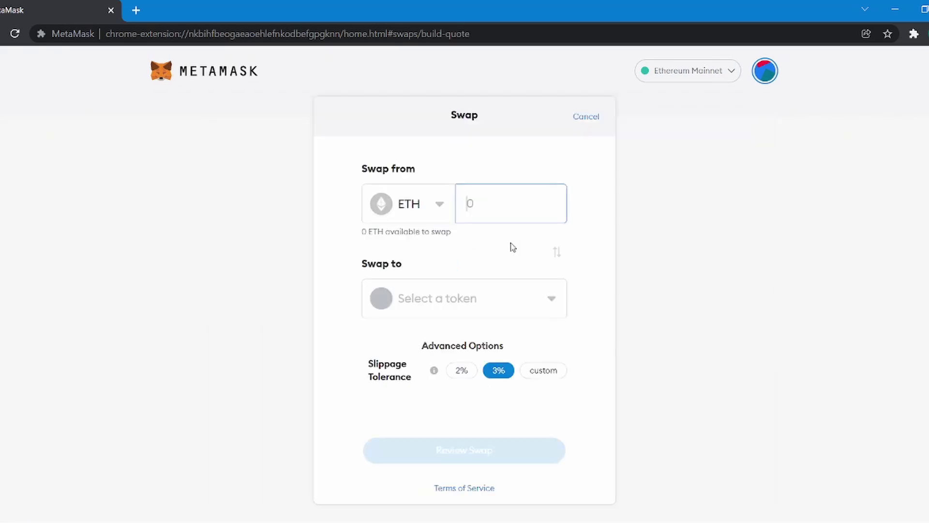
pyautogui.click(587, 118)
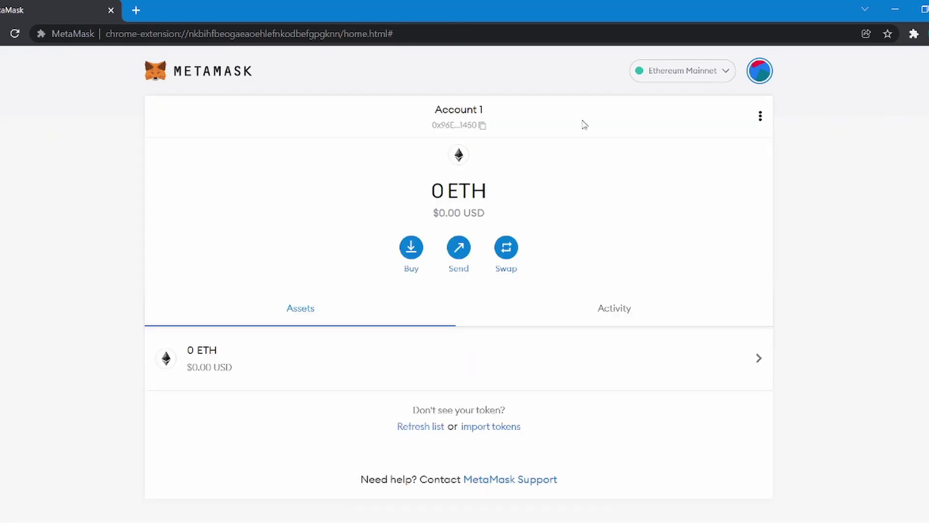
pyautogui.click(582, 313)
pyautogui.click(409, 316)
# - Look over the networks list and account details, starting then cancelling a private key export
pyautogui.click(727, 72)
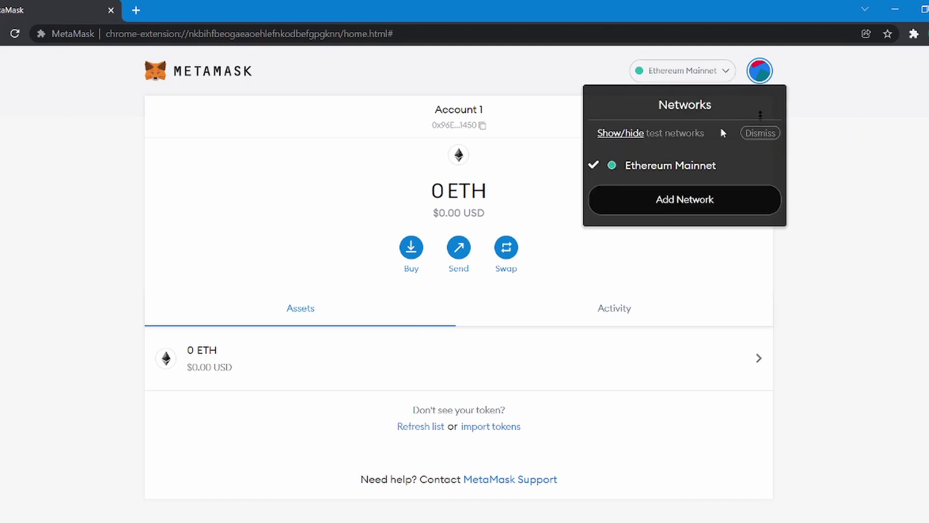
pyautogui.click(758, 80)
pyautogui.click(764, 117)
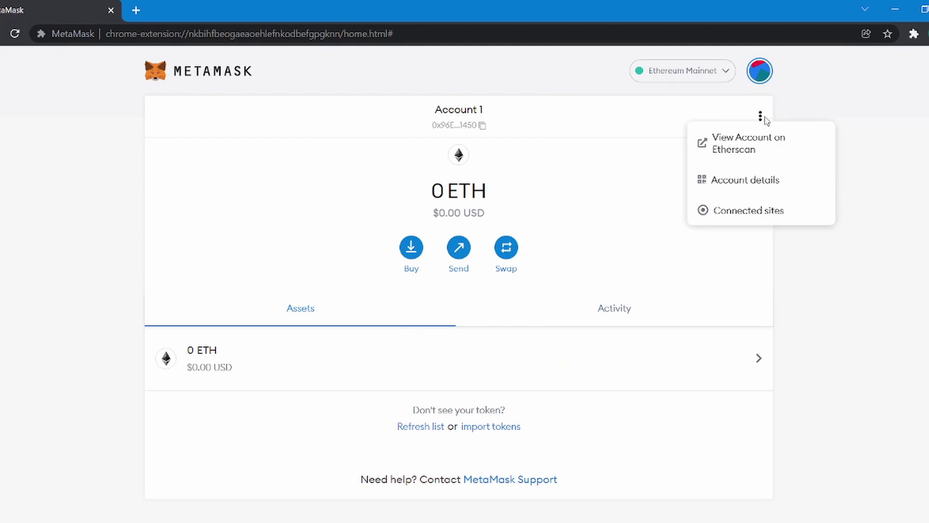
pyautogui.click(761, 177)
pyautogui.click(488, 360)
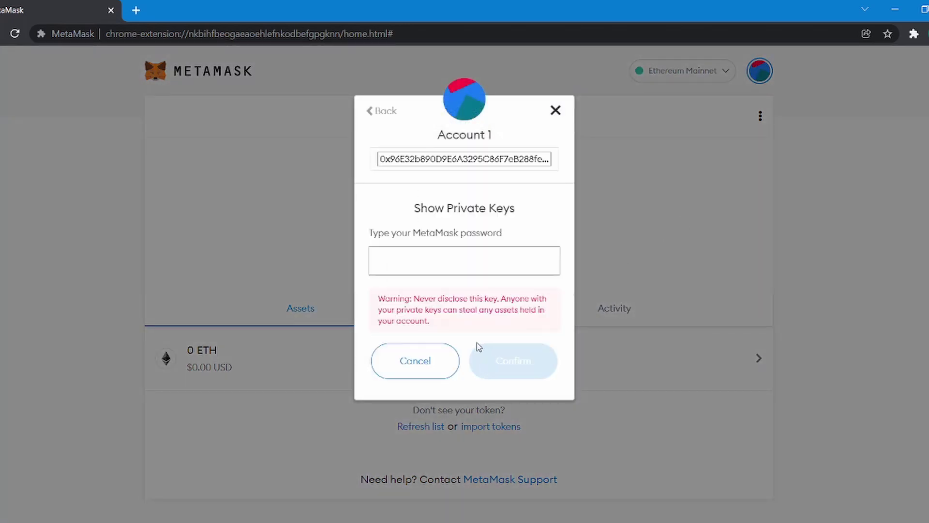
pyautogui.click(446, 358)
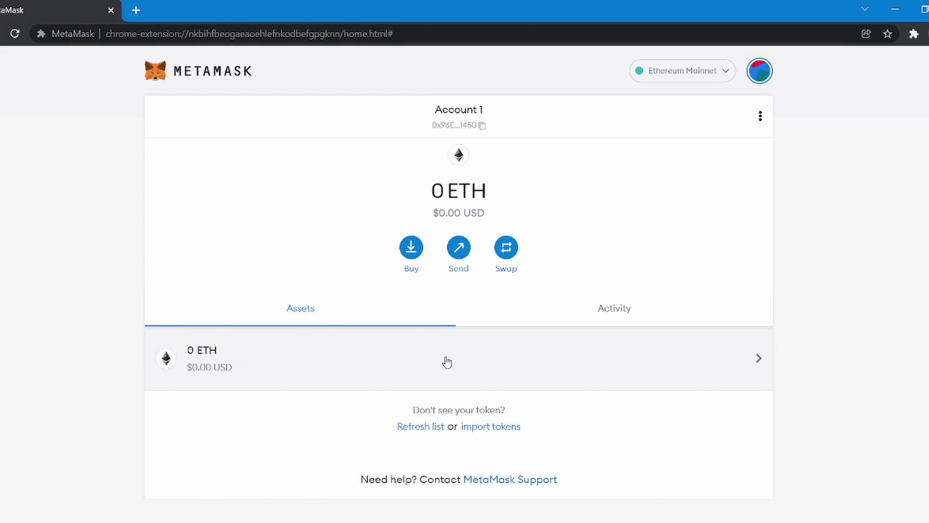
# - Check connected sites, then view the account on Etherscan, which shows no transactions
pyautogui.click(760, 116)
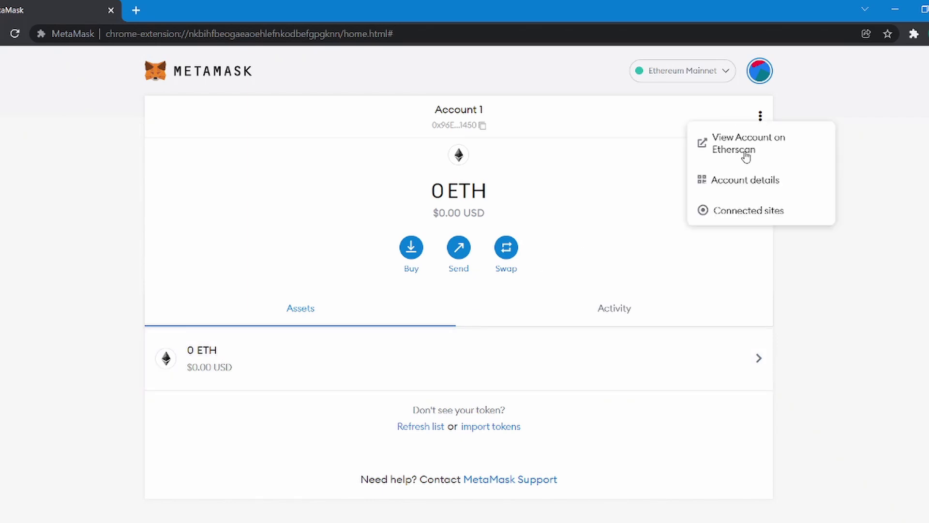
pyautogui.click(738, 208)
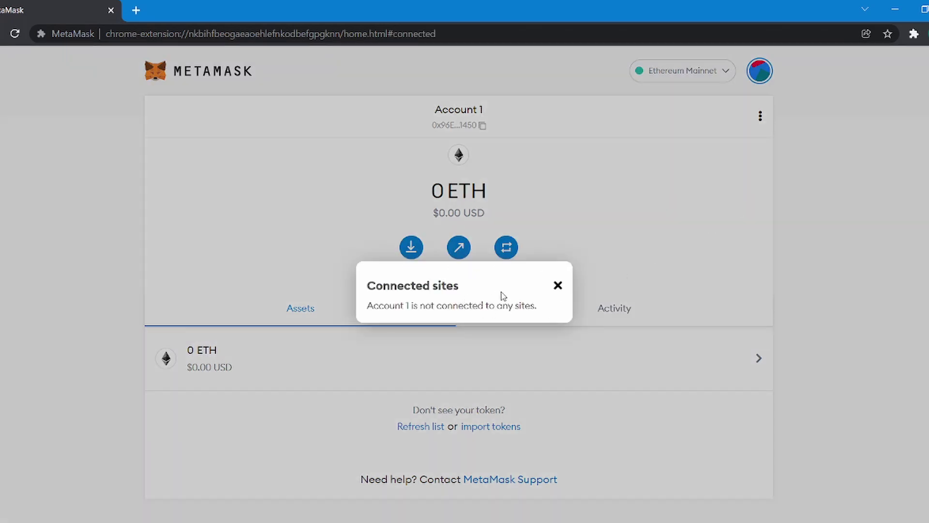
pyautogui.click(558, 286)
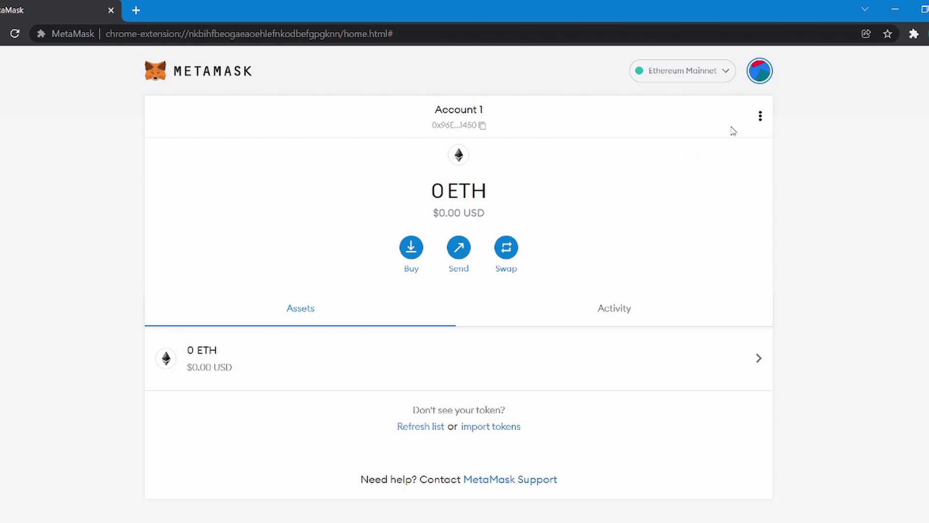
pyautogui.click(760, 116)
pyautogui.click(750, 146)
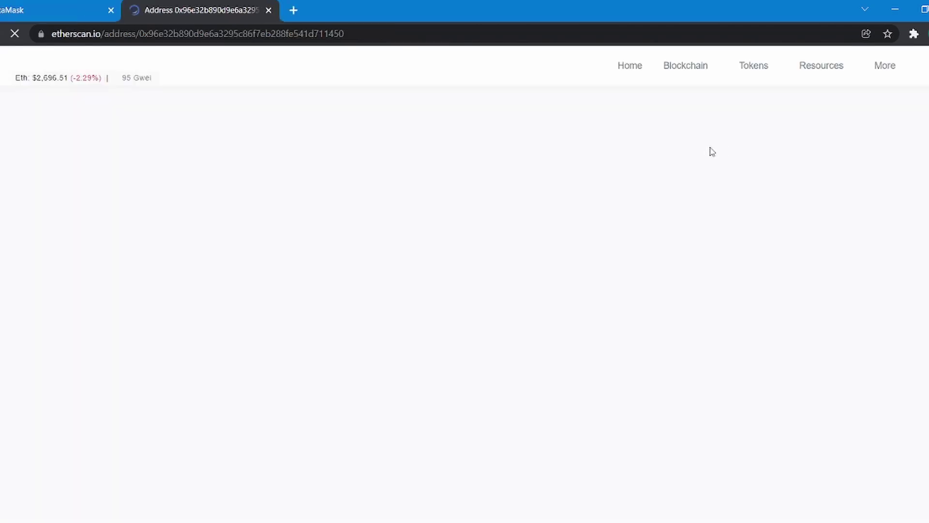
pyautogui.scroll(-5, 508, 228)
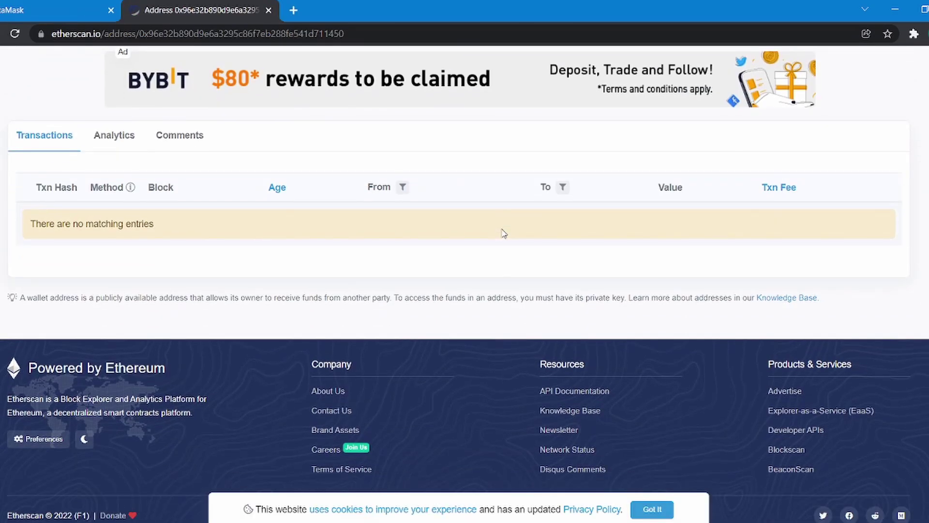
pyautogui.click(269, 10)
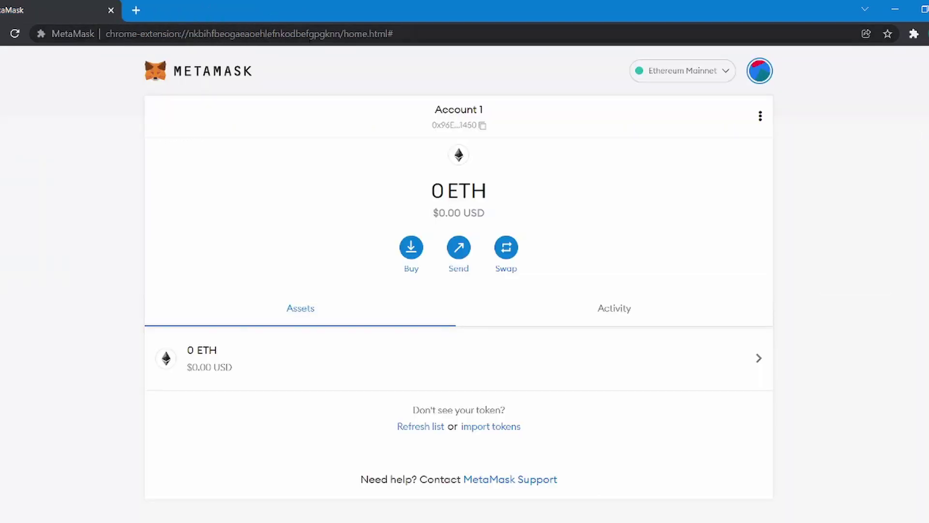
pyautogui.click(487, 432)
pyautogui.click(444, 162)
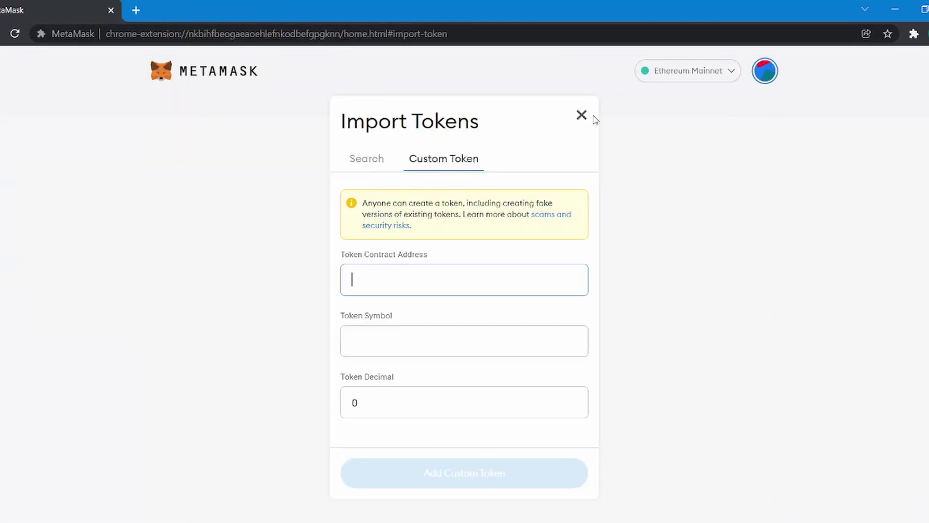
pyautogui.click(583, 116)
pyautogui.click(758, 73)
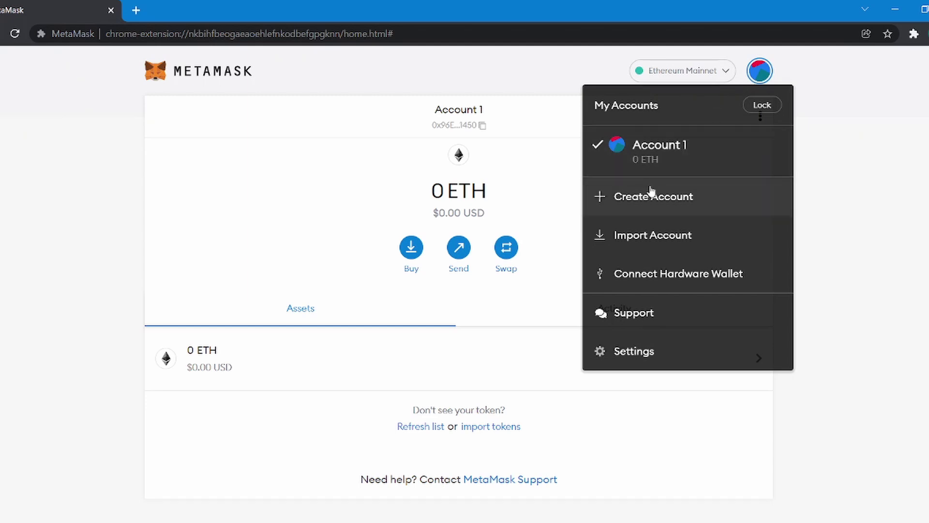
pyautogui.click(554, 194)
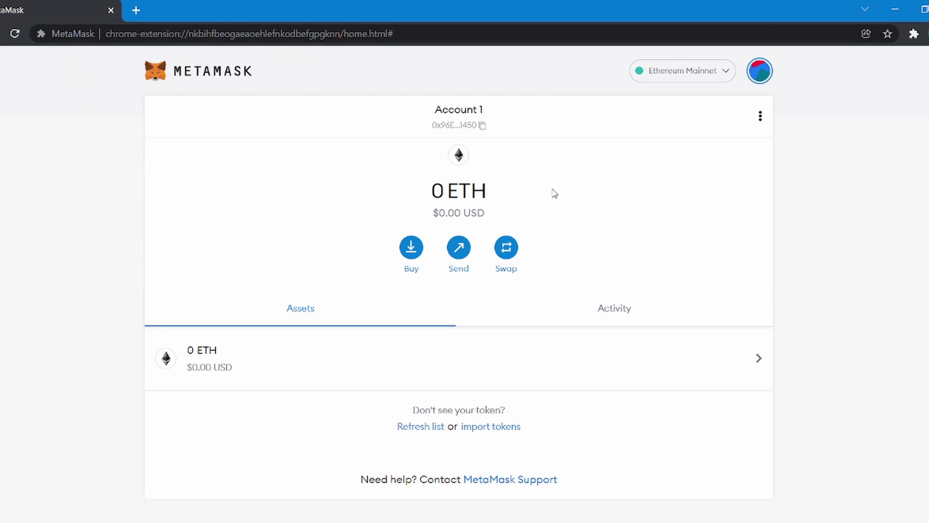
# - Open the ETH asset and start a send with the copied address pasted as recipient
pyautogui.click(521, 349)
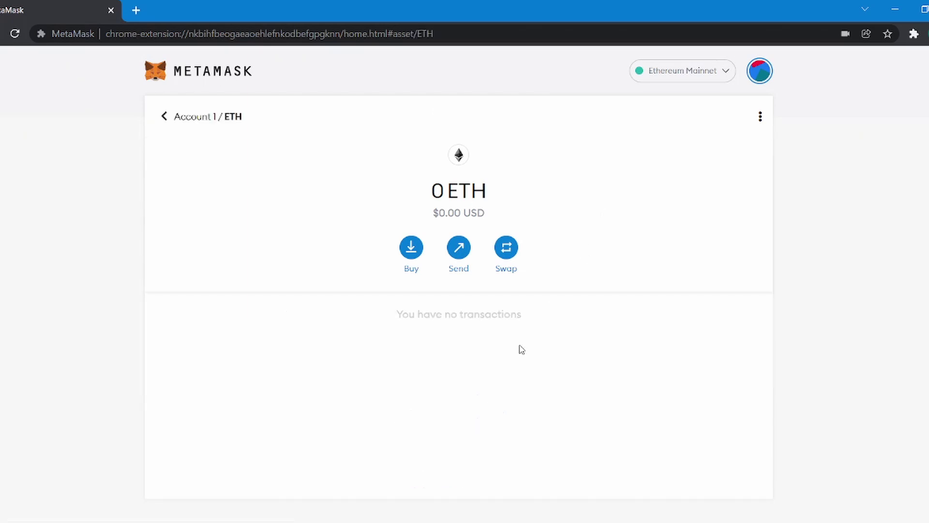
pyautogui.click(467, 247)
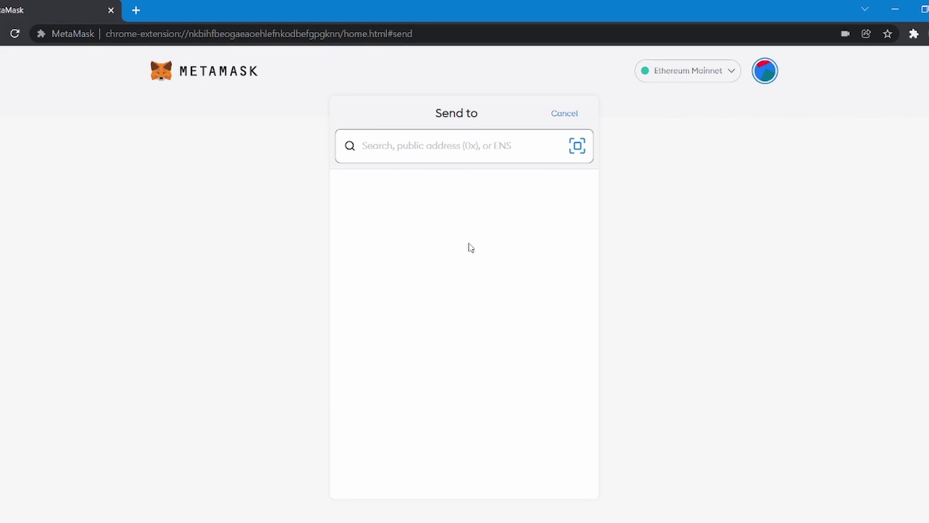
pyautogui.rightClick(442, 145)
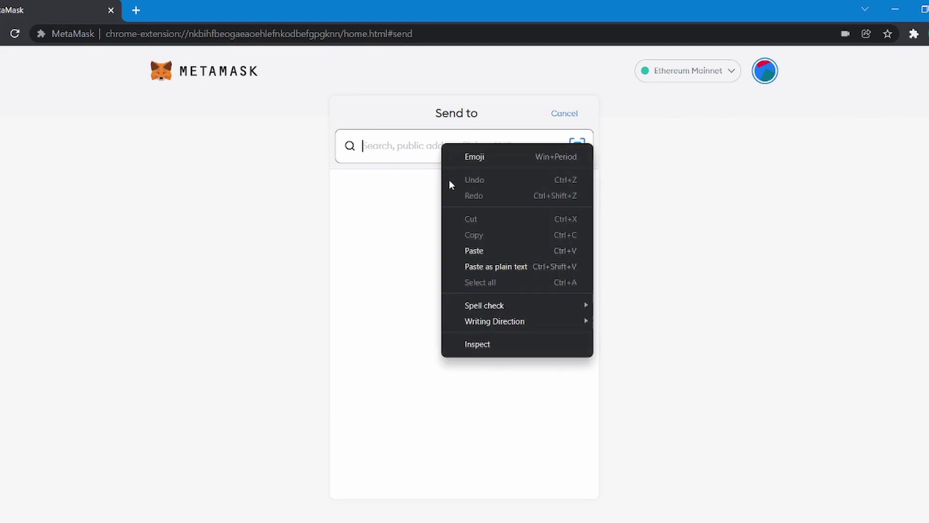
pyautogui.click(467, 250)
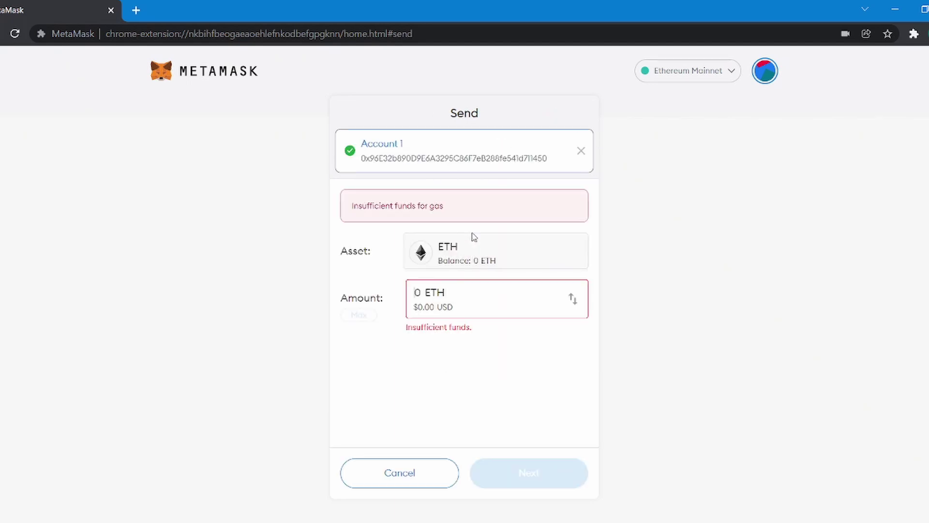
# - Enter an amount of 1000000 ETH, then cancel the send and return to the account home
pyautogui.click(482, 294)
pyautogui.write('1000000')
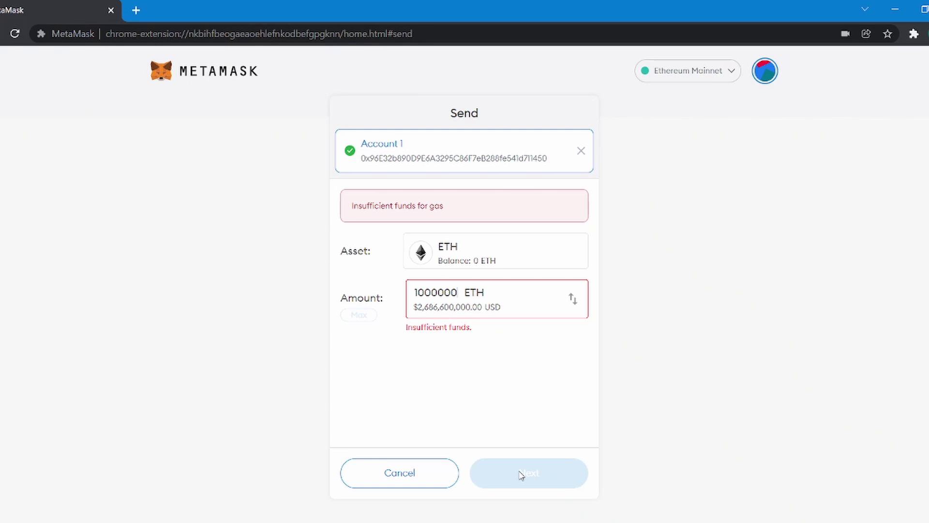
pyautogui.moveTo(522, 472); pyautogui.dragTo(551, 473)
pyautogui.click(429, 465)
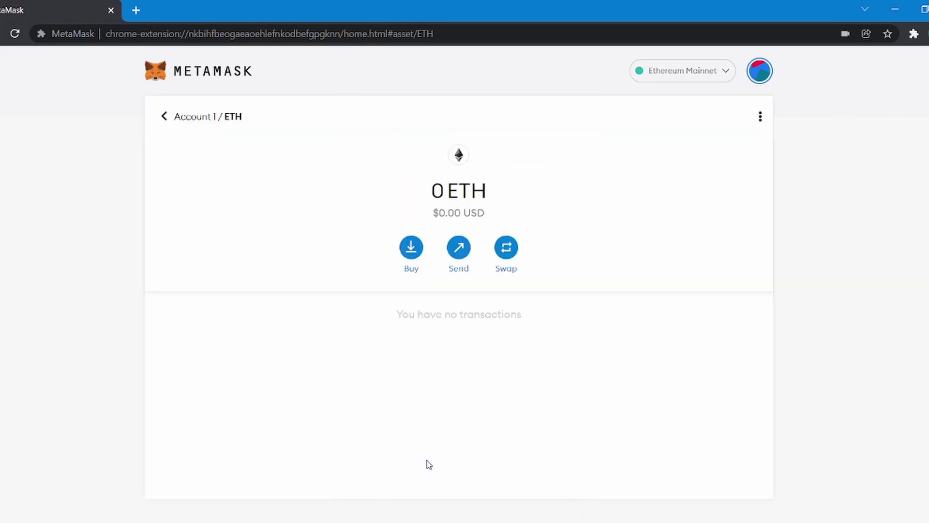
pyautogui.click(163, 117)
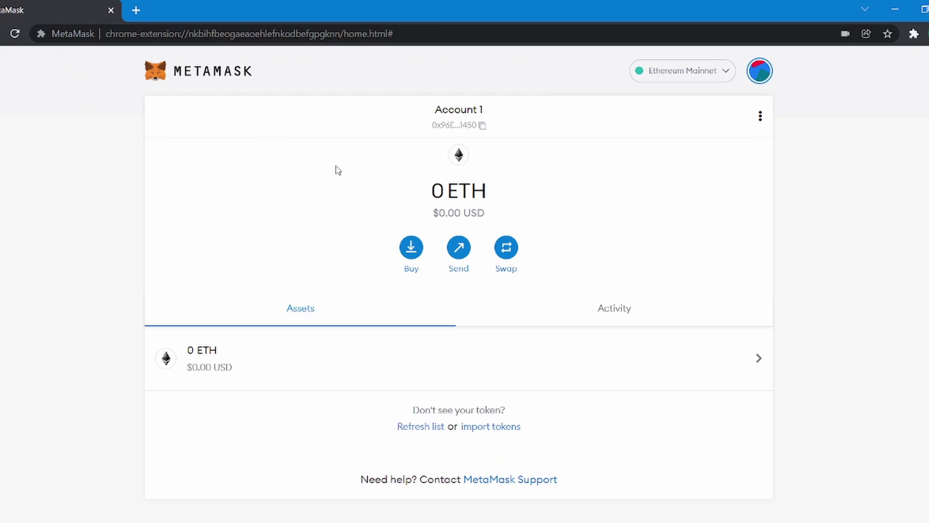
# - Copy Account 1's shortened wallet address shown under the account name
pyautogui.click(444, 126)
pyautogui.click(412, 256)
pyautogui.scroll(-1, 415, 256)
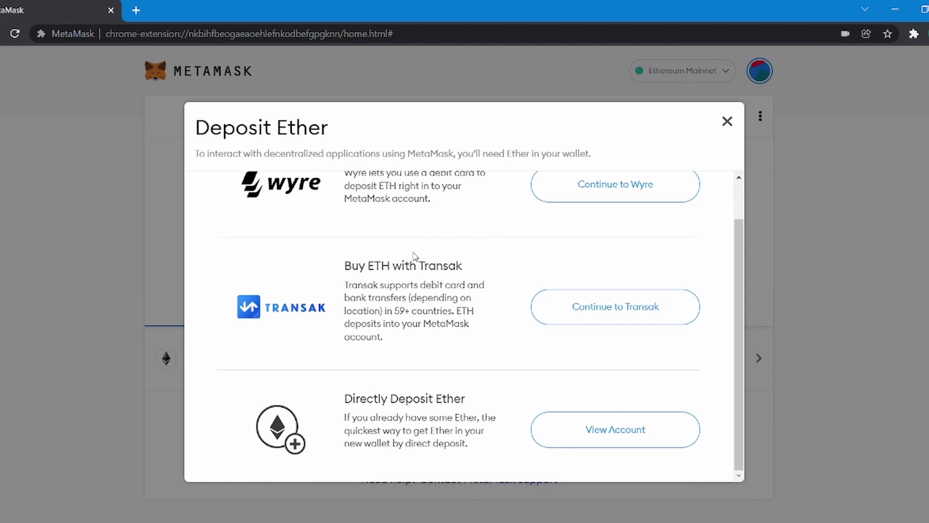
pyautogui.scroll(1, 414, 257)
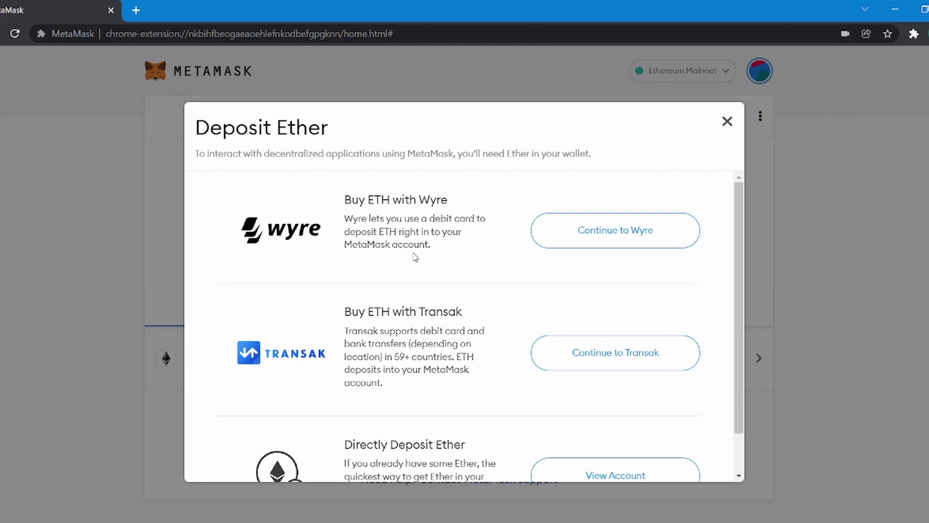
pyautogui.click(138, 204)
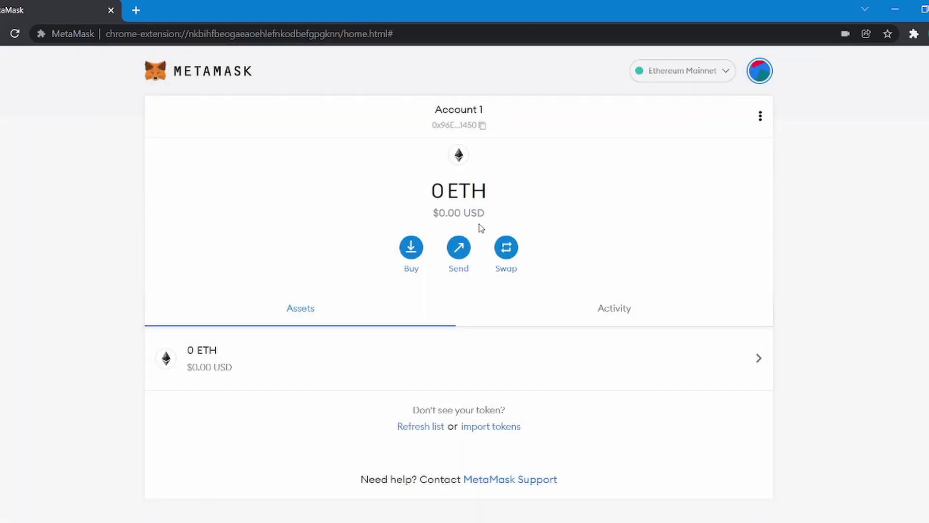
pyautogui.click(506, 248)
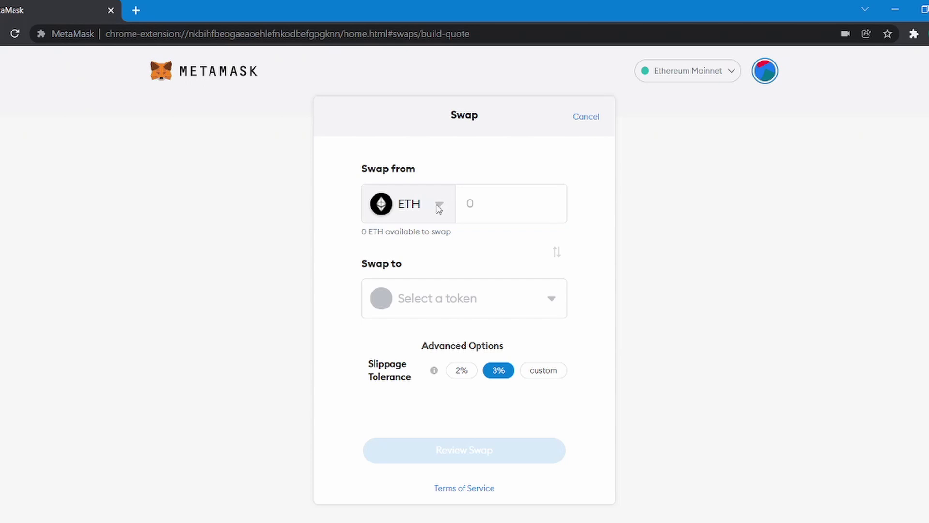
pyautogui.click(438, 206)
pyautogui.click(441, 242)
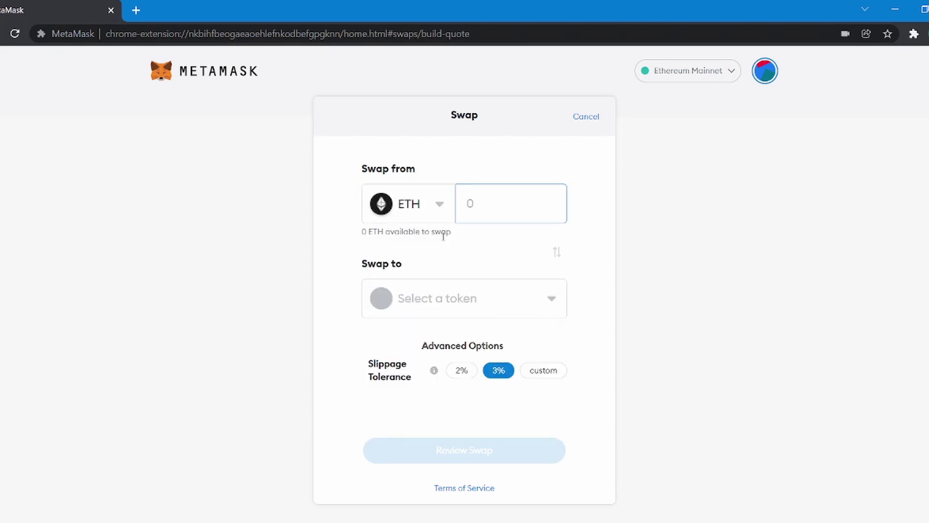
pyautogui.write('1000')
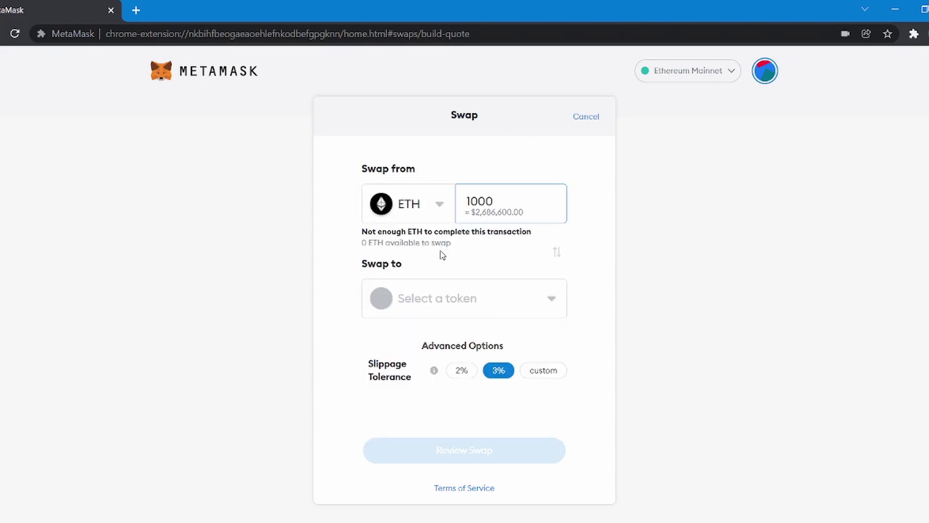
pyautogui.click(435, 304)
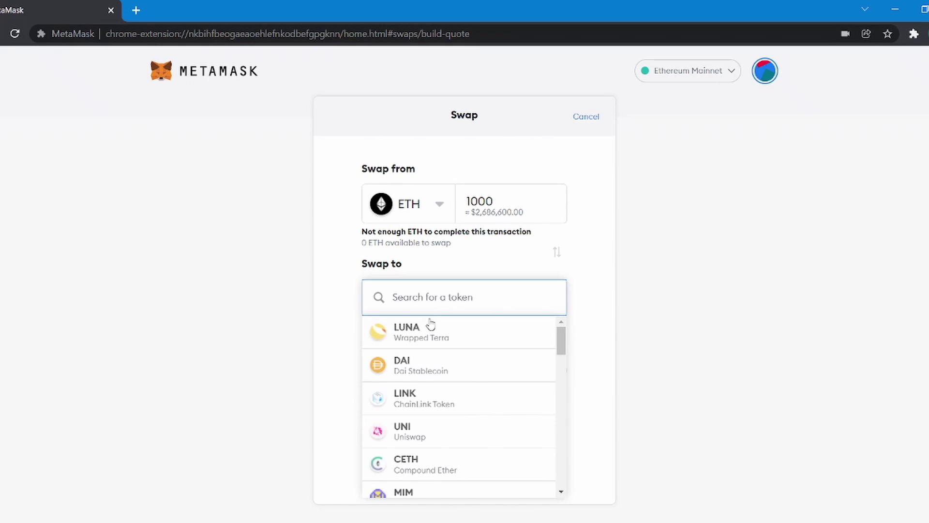
pyautogui.click(428, 360)
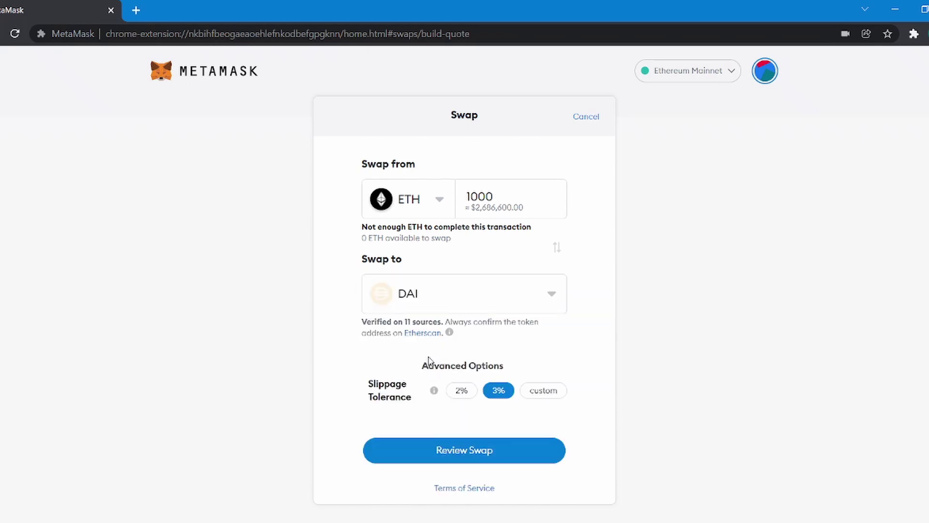
pyautogui.click(467, 392)
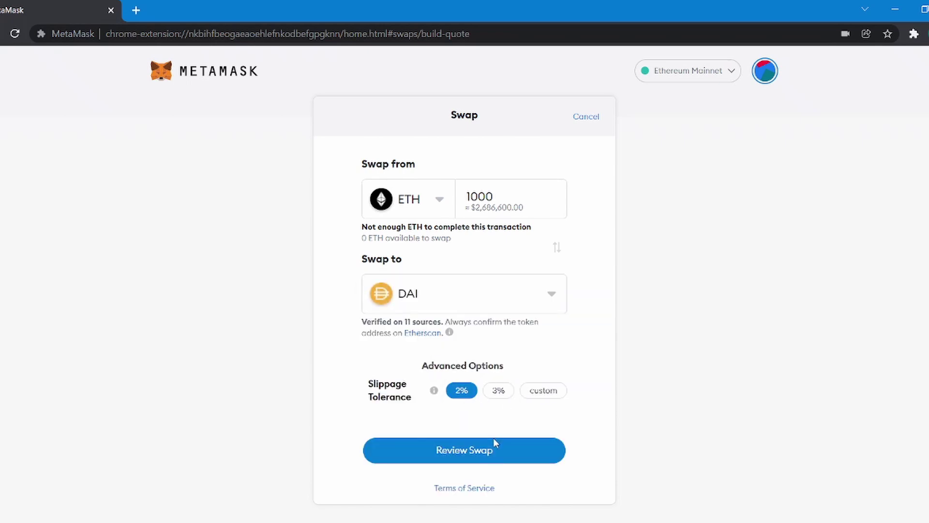
pyautogui.click(491, 454)
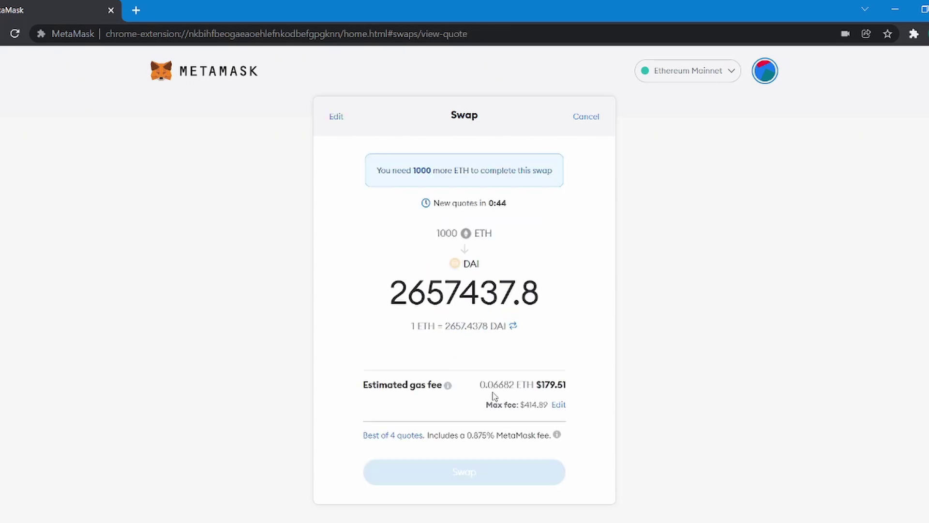
pyautogui.click(586, 116)
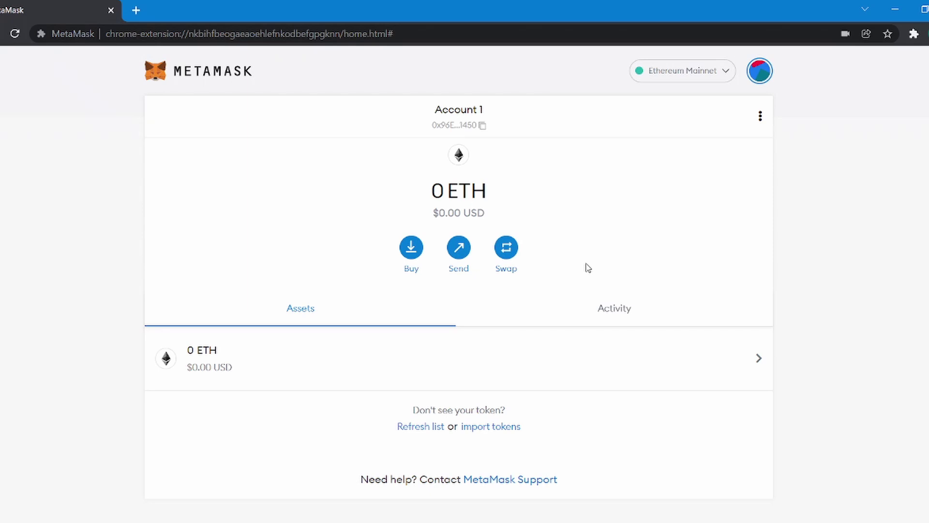
# - Open the Custom Token import form, then load coinmarketcap.com in a new tab
pyautogui.click(499, 428)
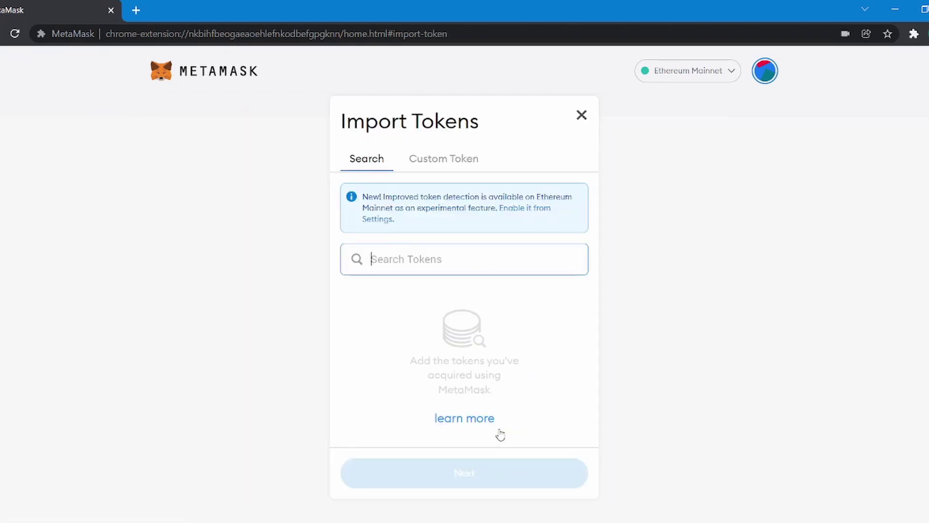
pyautogui.click(431, 164)
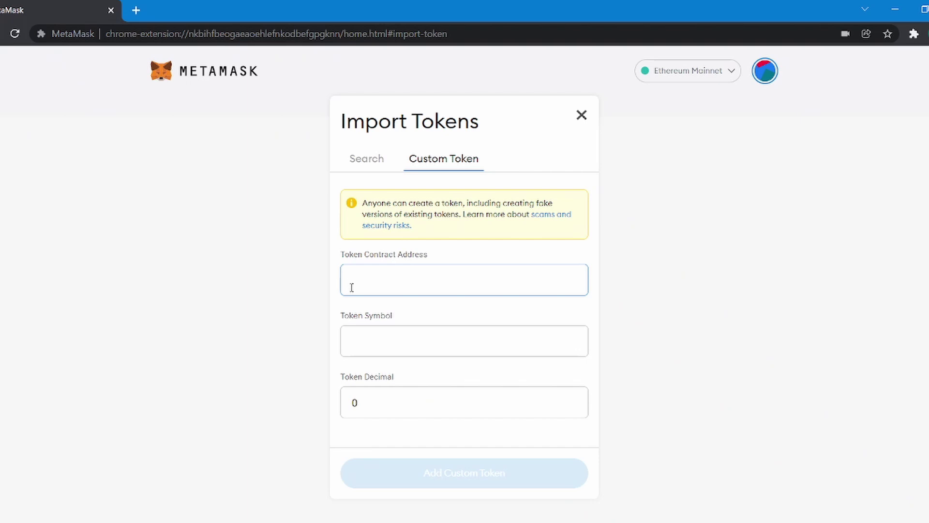
pyautogui.click(137, 9)
pyautogui.write('c')
pyautogui.press('Return')
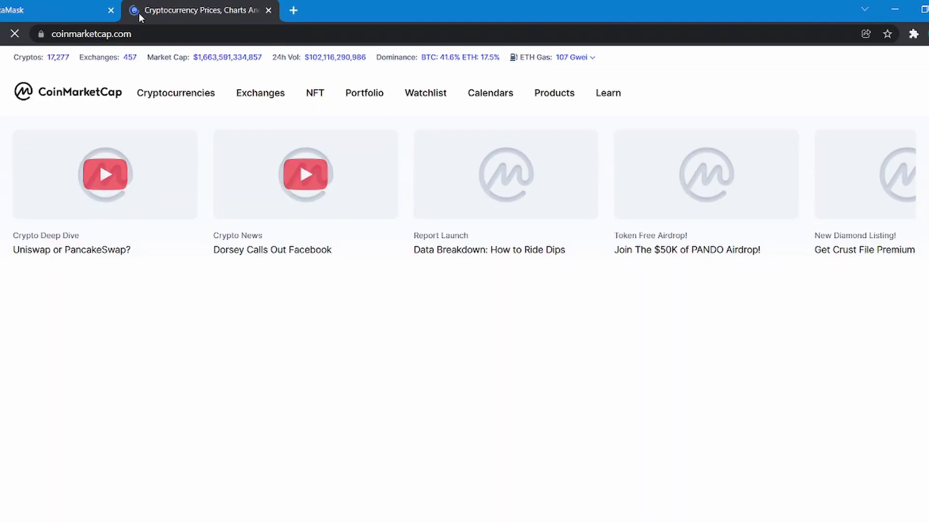
# - Copy USD Coin's Ethereum contract address from CoinMarketCap and return to MetaMask
pyautogui.scroll(-8, 237, 430)
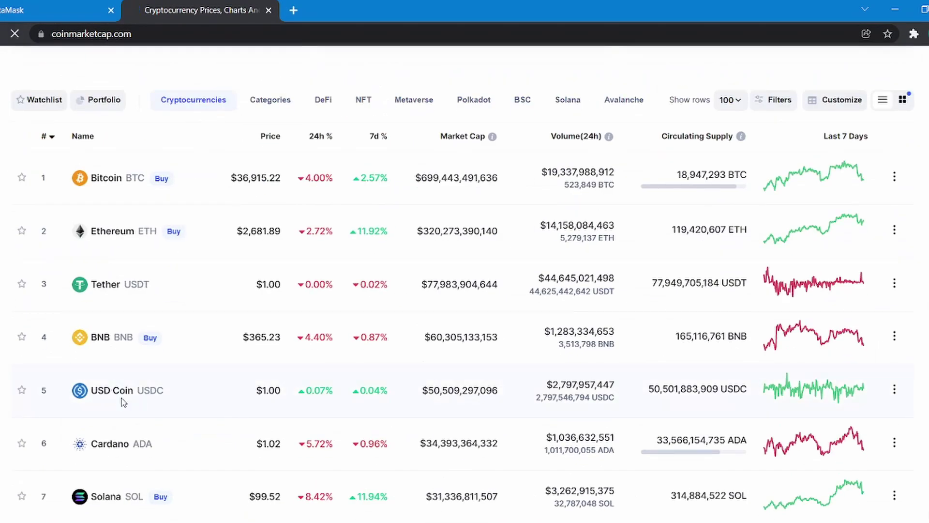
pyautogui.click(121, 398)
pyautogui.click(143, 336)
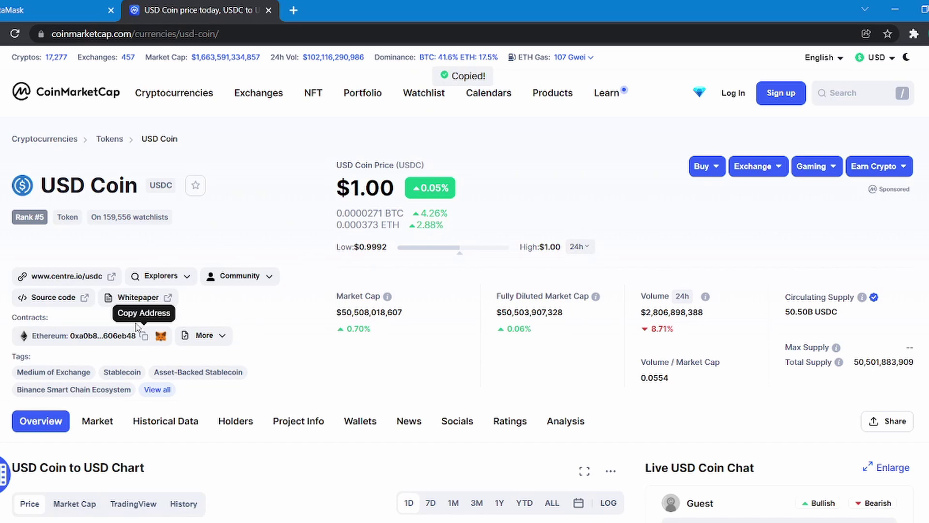
pyautogui.click(58, 16)
# - Import USDC as a custom token from its pasted contract address, showing 0 USDC in Account 1
pyautogui.hotkey('ctrl', 'v')
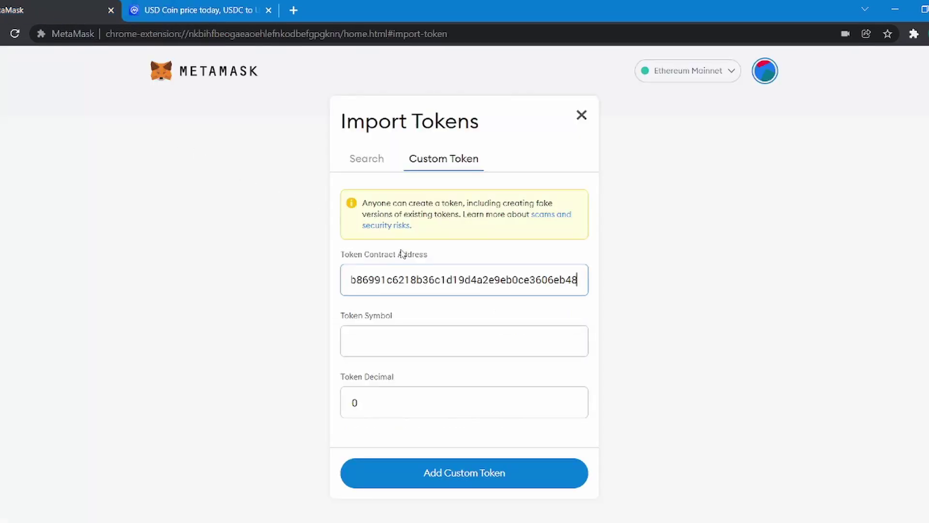
pyautogui.click(478, 471)
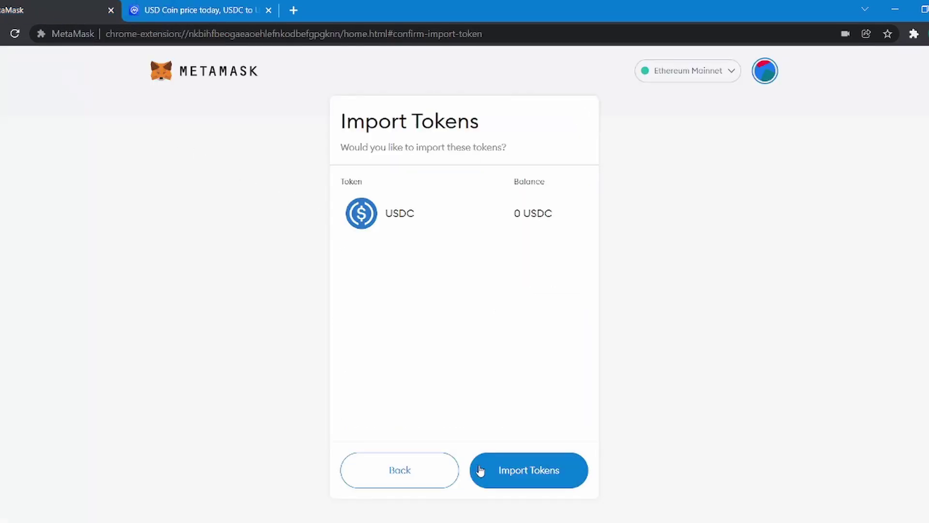
pyautogui.click(506, 471)
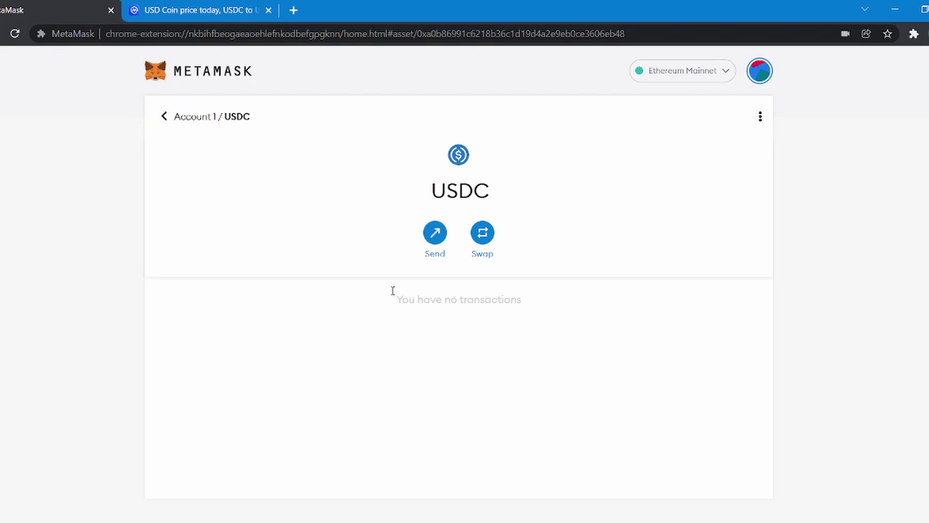
pyautogui.click(165, 114)
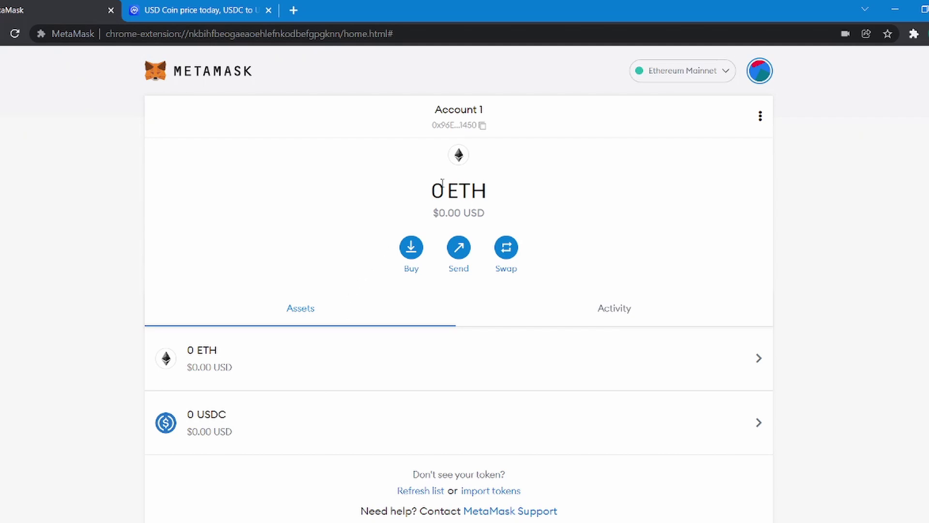
pyautogui.click(669, 74)
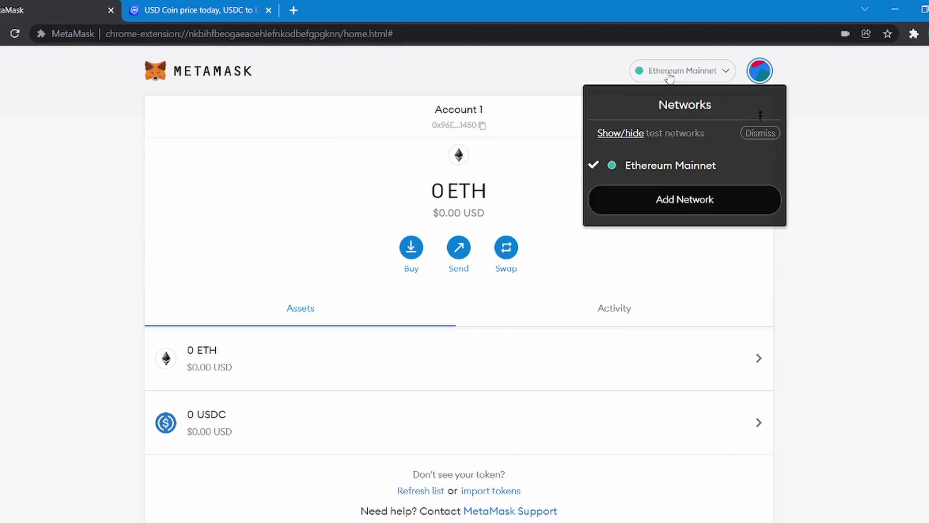
# - Choose Add Network from the network list, then start a new blank browser tab
pyautogui.click(693, 206)
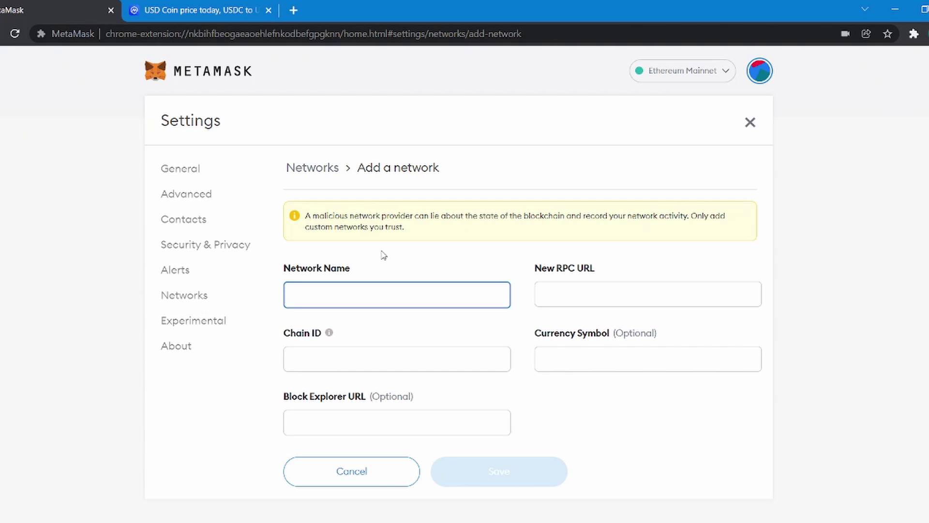
pyautogui.click(298, 17)
# - Search 'how to add binance smart chain to metamask', open the Binance Academy guide, and select 'Smart Chain'
pyautogui.write('ho')
pyautogui.press('Return')
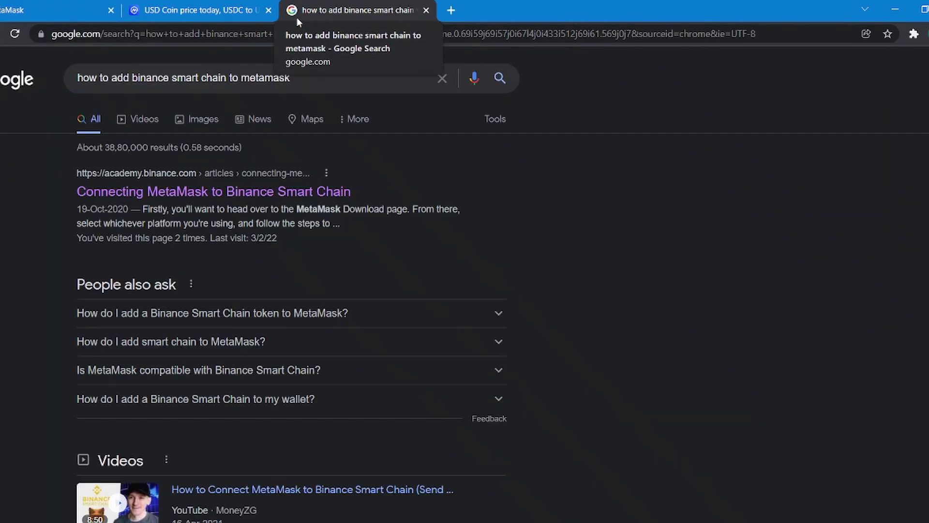
pyautogui.click(246, 195)
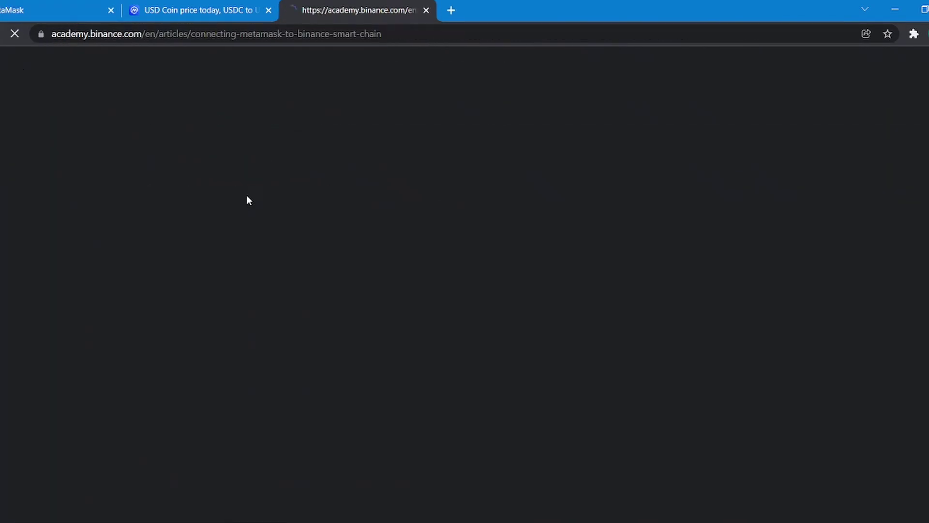
pyautogui.scroll(-20, 251, 203)
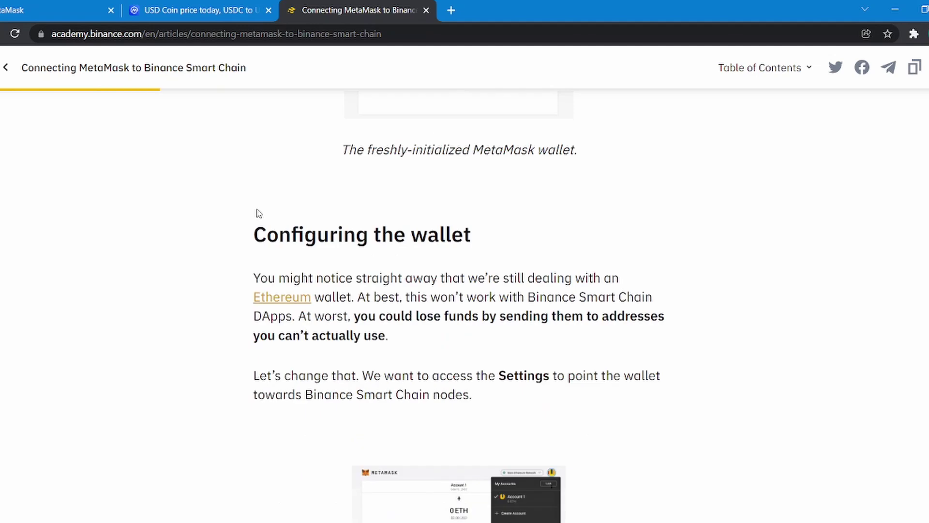
pyautogui.scroll(-15, 258, 215)
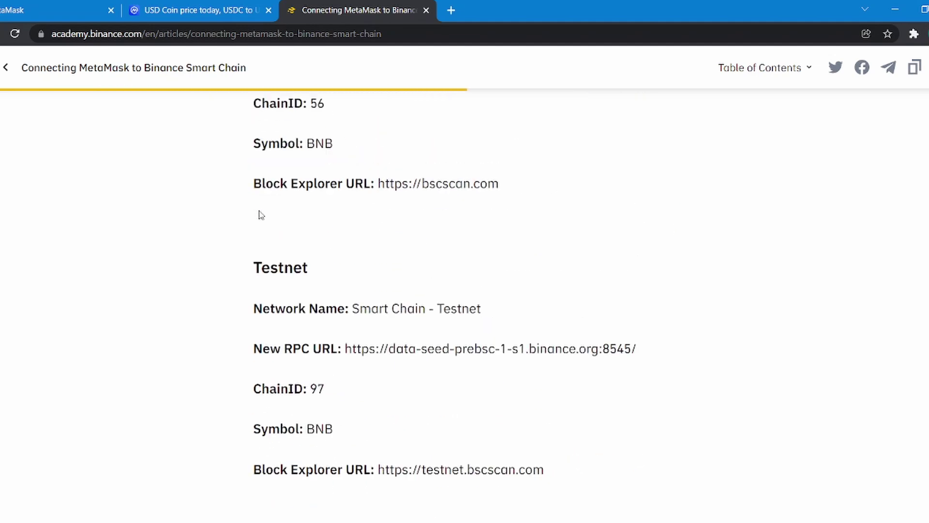
pyautogui.moveTo(348, 192); pyautogui.dragTo(421, 190)
pyautogui.click(40, 11)
pyautogui.hotkey('ctrl', 'v')
pyautogui.click(338, 9)
pyautogui.moveTo(342, 232); pyautogui.dragTo(549, 232)
pyautogui.hotkey('ctrl', 'c')
pyautogui.click(72, 10)
pyautogui.press('Tab')
pyautogui.hotkey('ctrl', 'v')
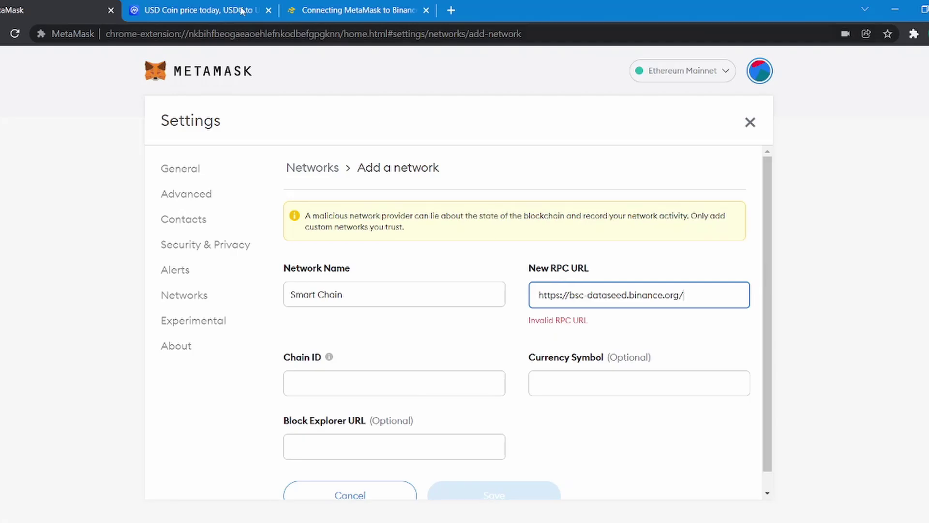
# - Copy Chain ID 56 from the guide into the Add a network form
pyautogui.click(339, 10)
pyautogui.doubleClick(315, 271)
pyautogui.hotkey('ctrl', 'c')
pyautogui.click(72, 11)
pyautogui.press('Tab')
pyautogui.click(339, 9)
pyautogui.click(73, 10)
pyautogui.hotkey('ctrl', 'v')
# - Enter currency symbol BNB and the bscscan block explorer URL from the guide
pyautogui.press('Tab')
pyautogui.click(339, 10)
pyautogui.doubleClick(317, 311)
pyautogui.hotkey('ctrl', 'c')
pyautogui.moveTo(377, 352); pyautogui.dragTo(498, 352)
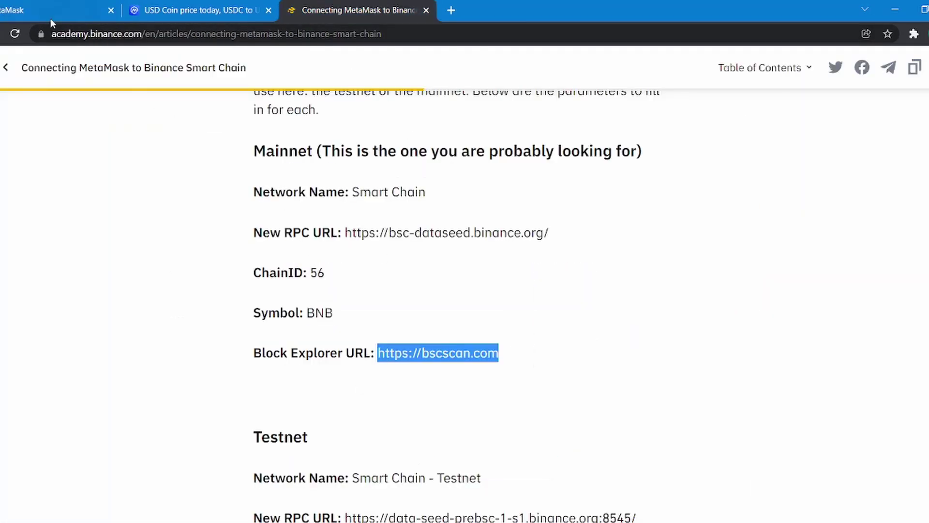
pyautogui.click(72, 11)
pyautogui.hotkey('ctrl', 'v')
pyautogui.press('Tab')
pyautogui.hotkey('ctrl', 'v')
# - Save the Smart Chain network and switch the wallet back to Ethereum Mainnet
pyautogui.click(518, 478)
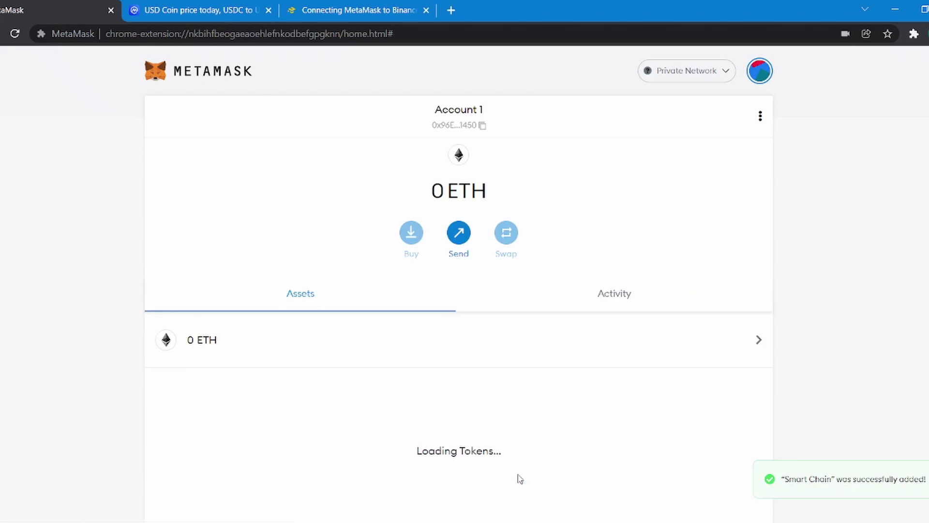
pyautogui.click(667, 81)
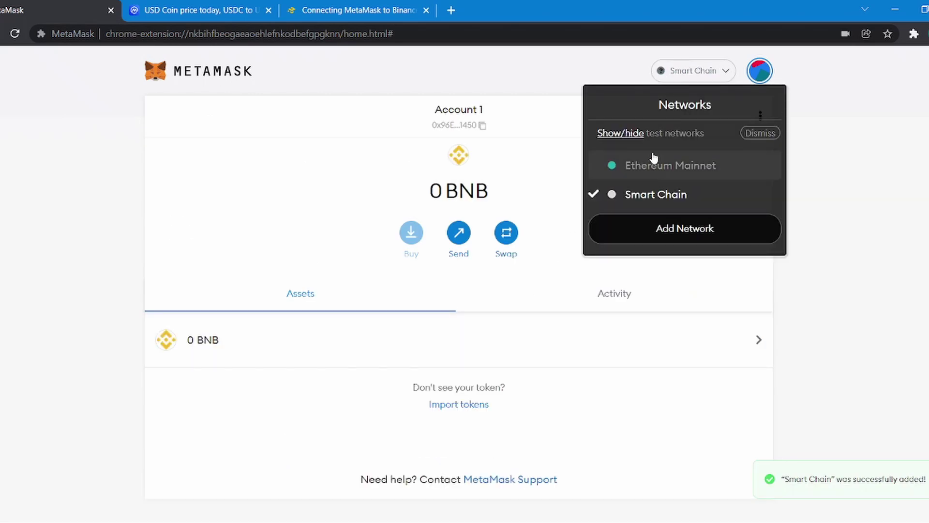
pyautogui.click(648, 178)
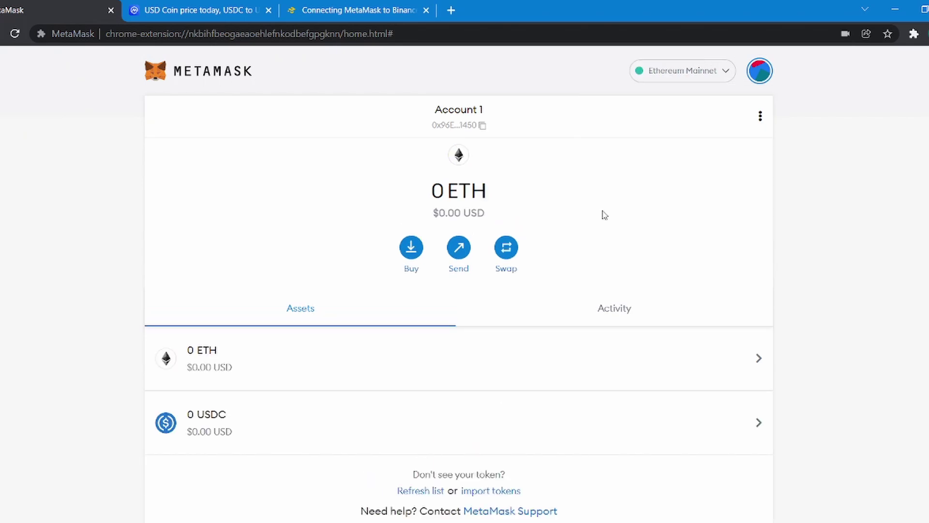
# - Create a new account, Account 2, then switch the wallet back to Account 1
pyautogui.click(754, 77)
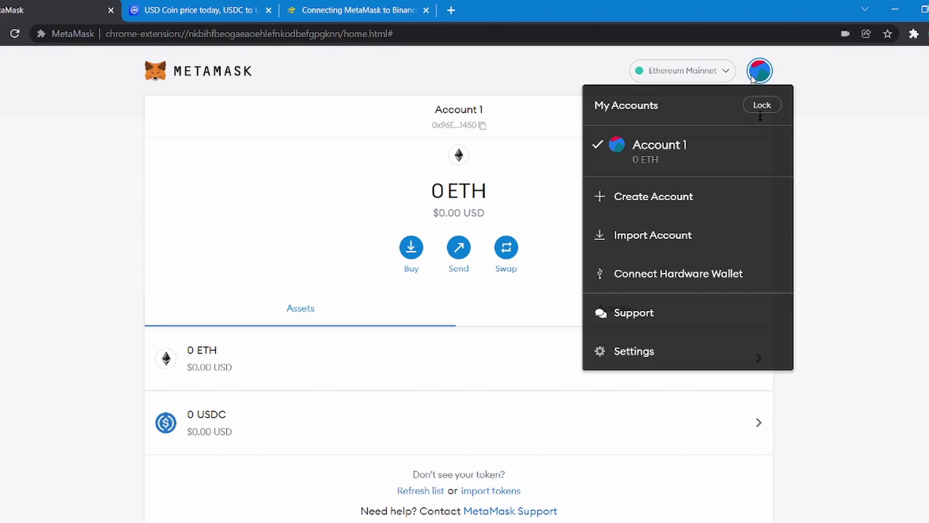
pyautogui.click(711, 194)
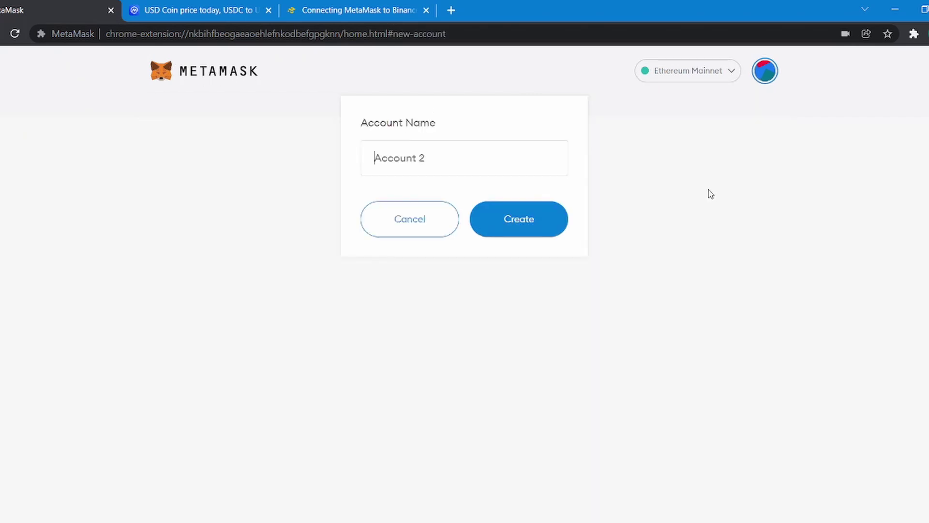
pyautogui.click(541, 219)
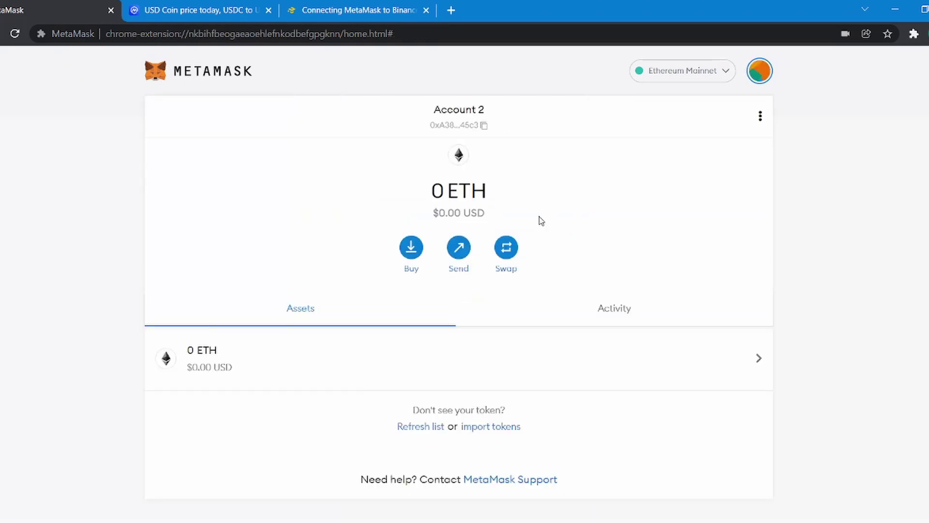
pyautogui.click(767, 73)
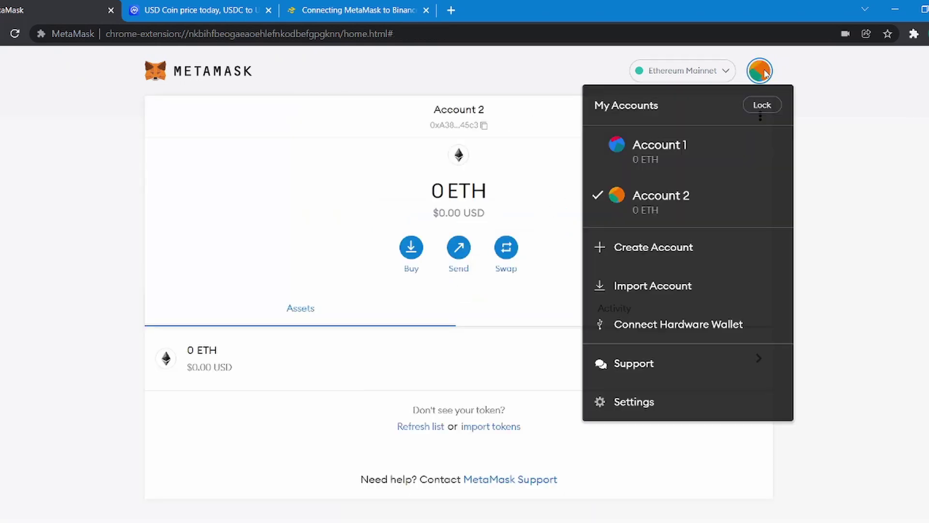
pyautogui.click(679, 159)
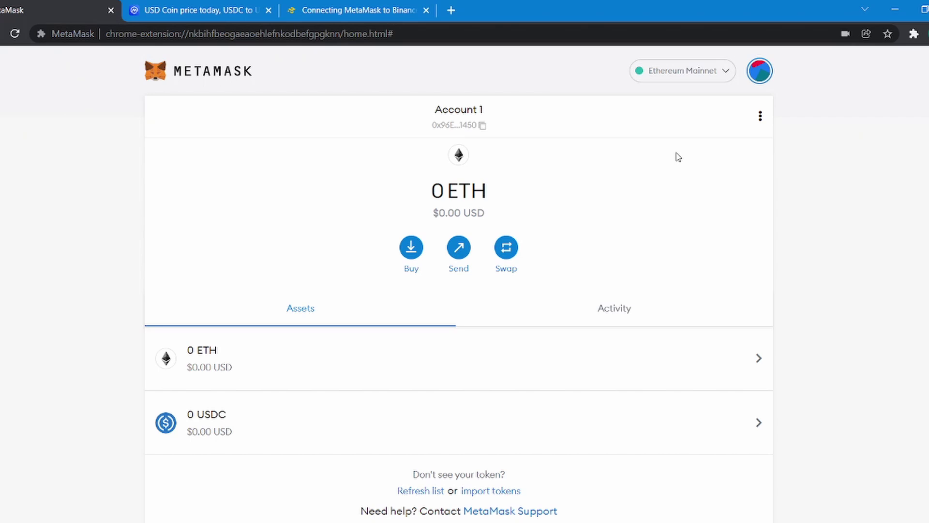
# - Go to uniswap.org, launch the app, and connect MetaMask's Account 1 to it
pyautogui.click(451, 10)
pyautogui.write('u')
pyautogui.press('Return')
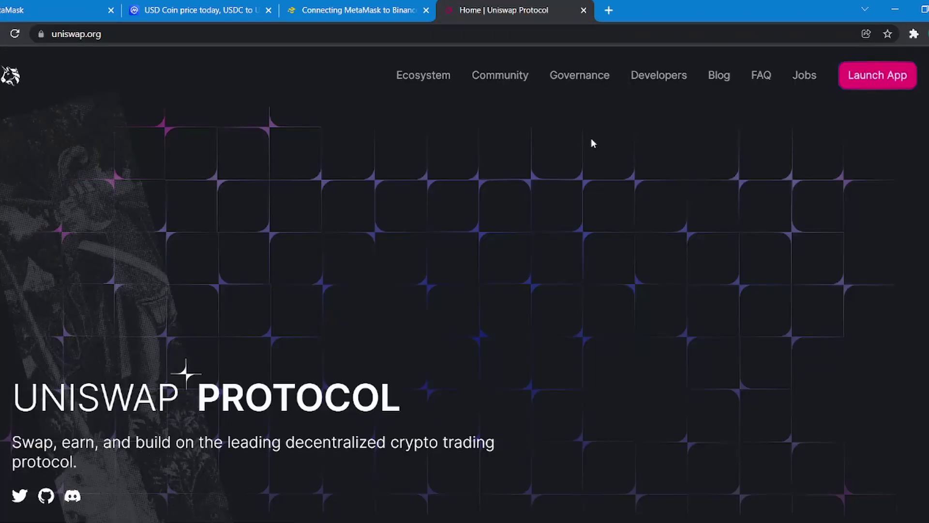
pyautogui.click(852, 75)
pyautogui.click(852, 74)
pyautogui.click(496, 223)
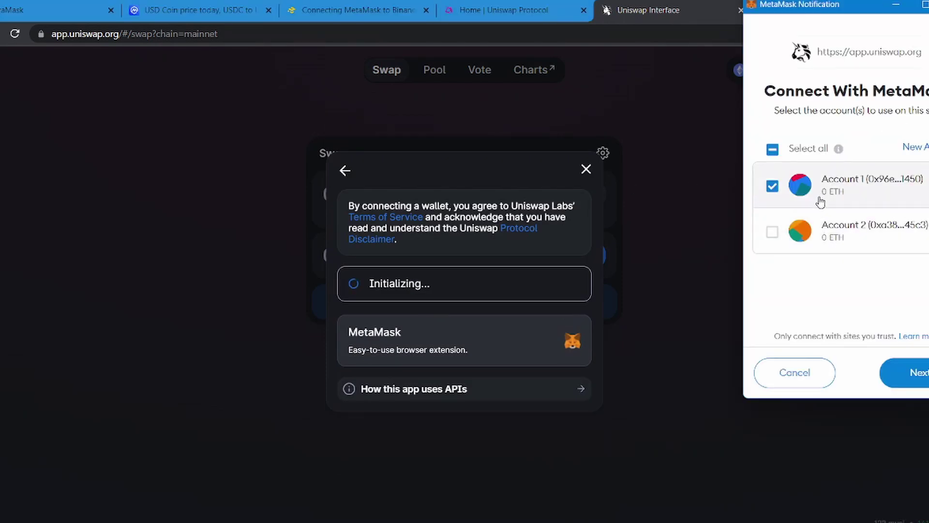
pyautogui.click(917, 372)
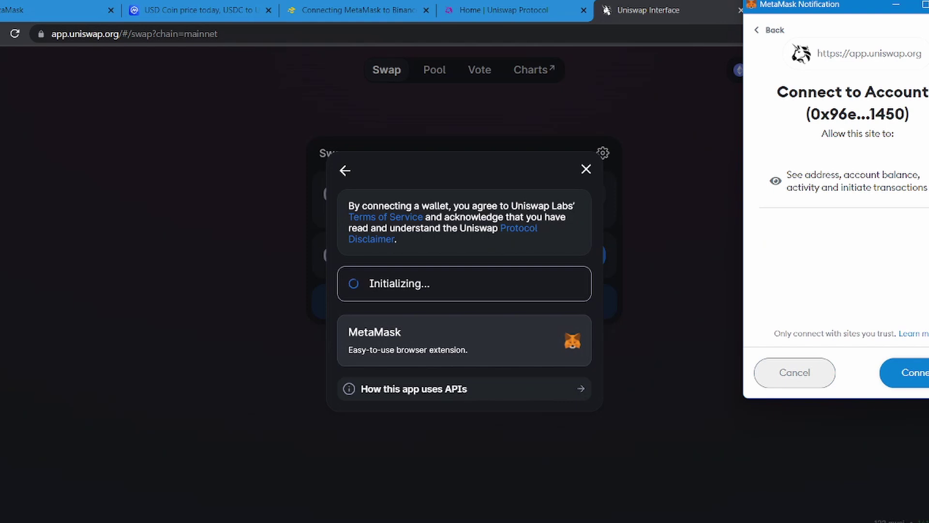
pyautogui.click(915, 372)
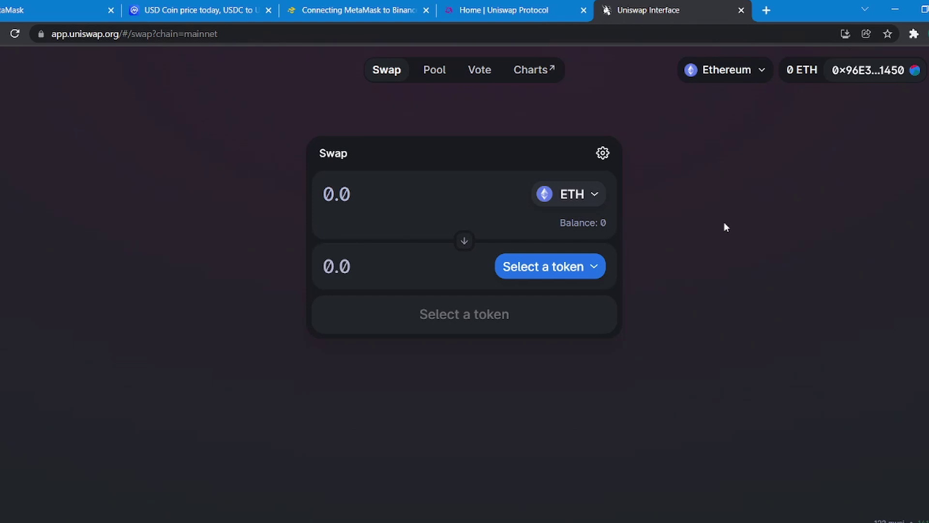
# - In Settings > Security & Privacy, reveal the Secret Recovery Phrase by entering the wallet password
pyautogui.click(58, 19)
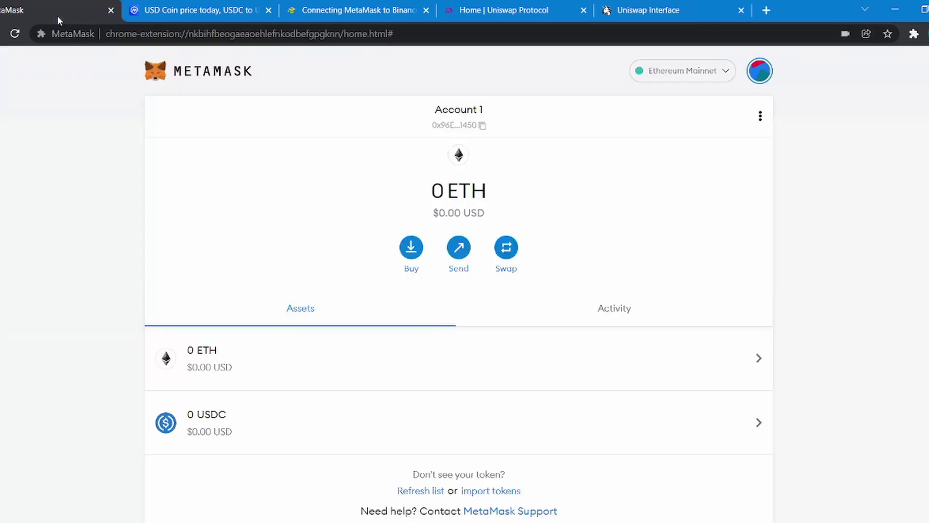
pyautogui.click(759, 77)
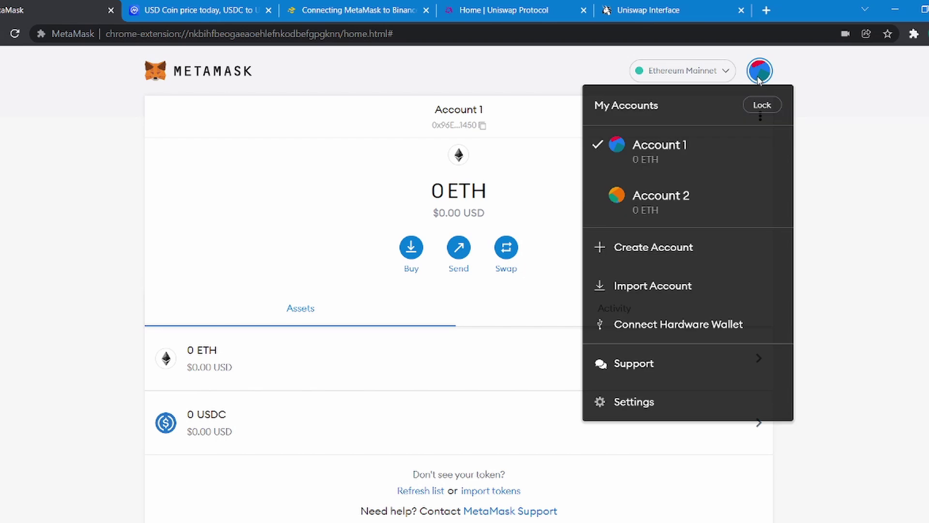
pyautogui.click(617, 401)
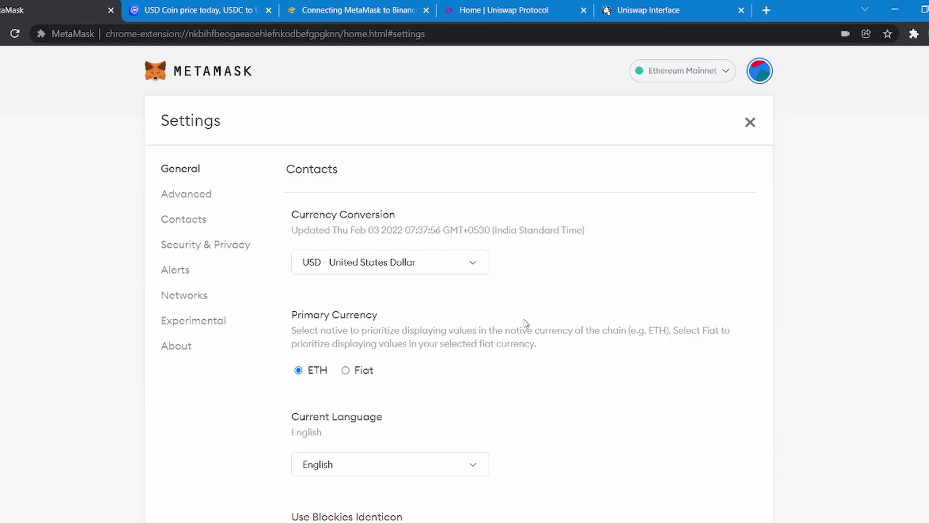
pyautogui.click(245, 243)
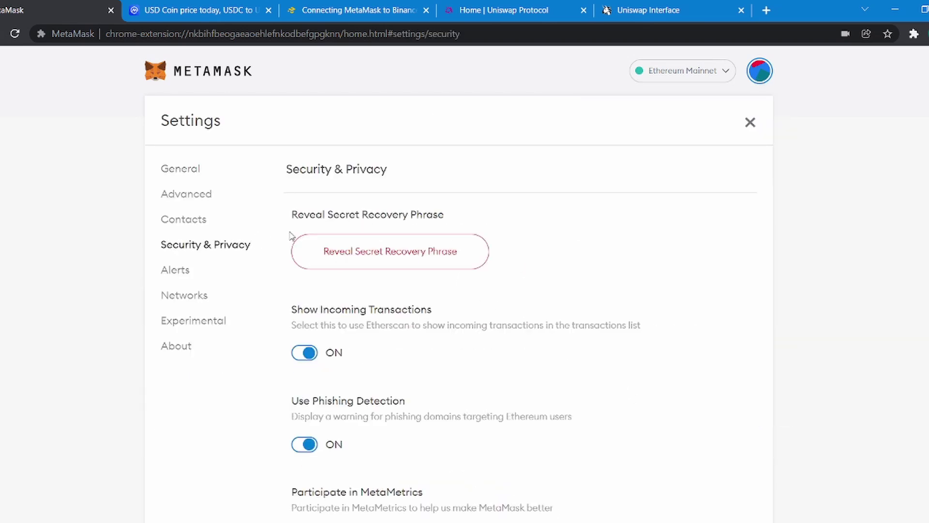
pyautogui.click(371, 253)
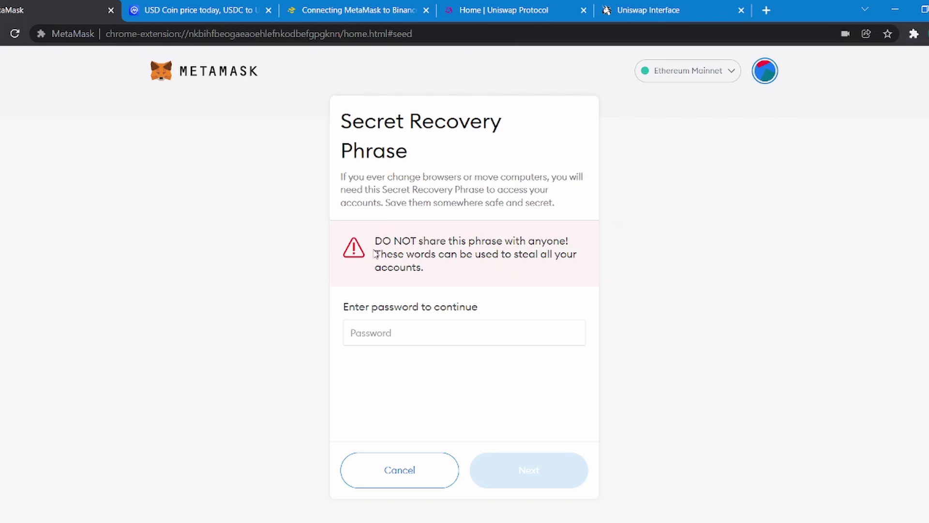
pyautogui.write('•••••••')
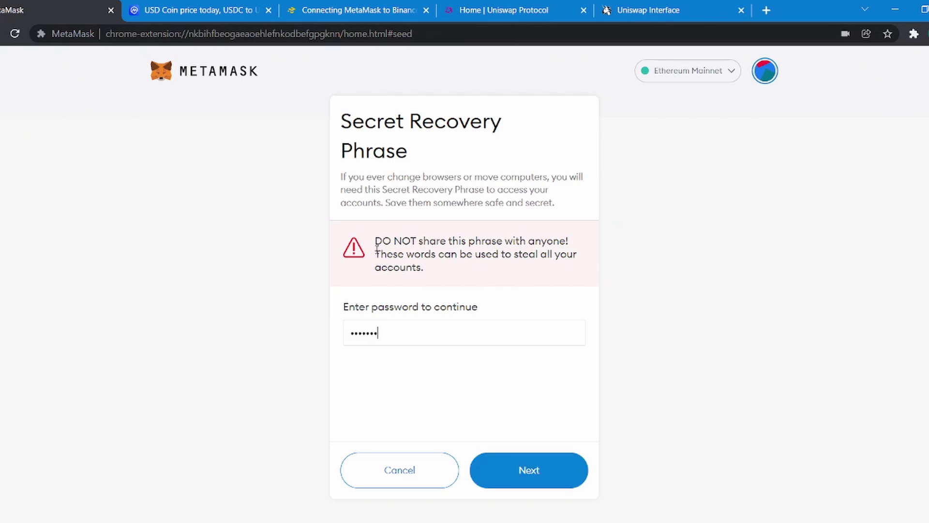
pyautogui.write('••')
pyautogui.press('Return')
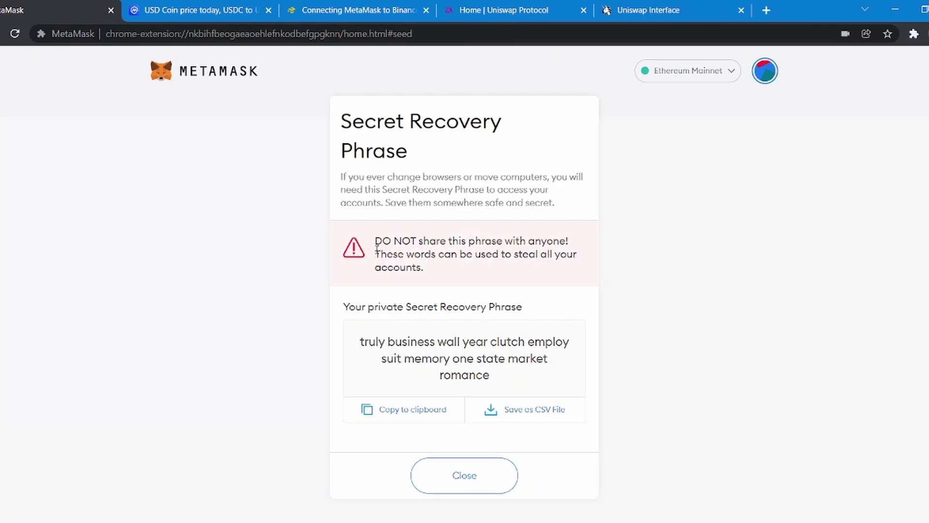